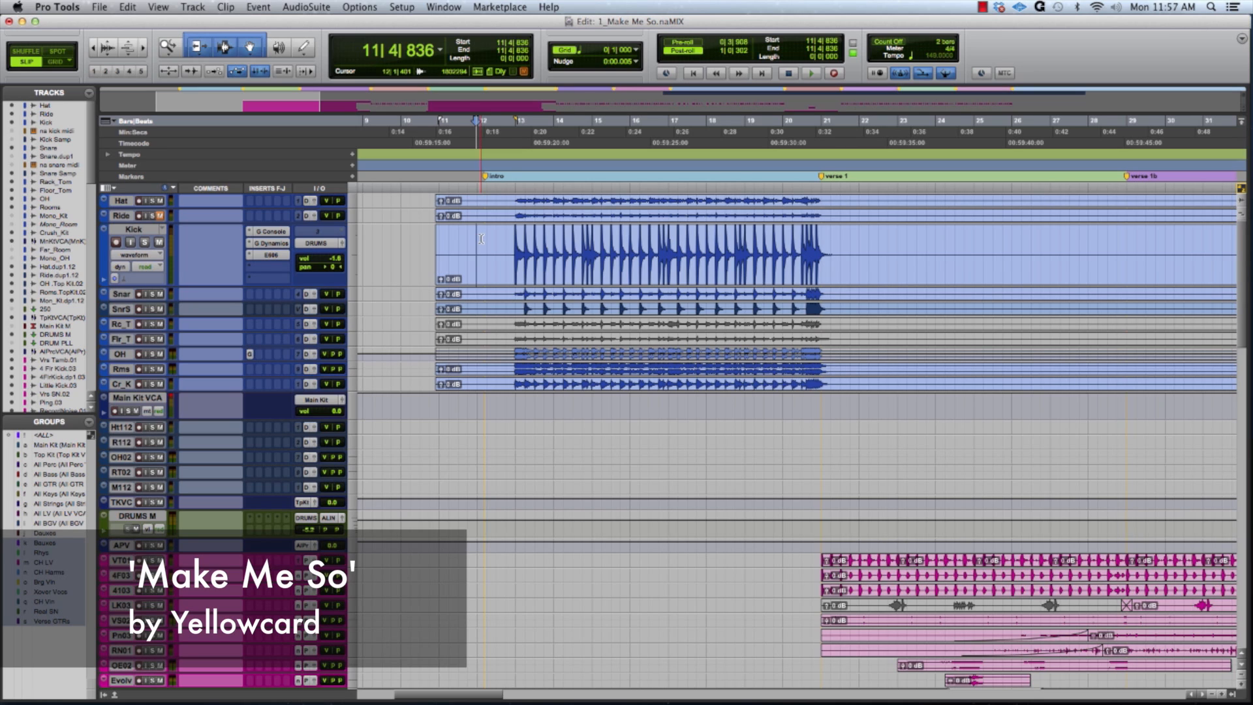
- Play the drum intro from just before bar 12, and play it again from just before bar 13
key(space)
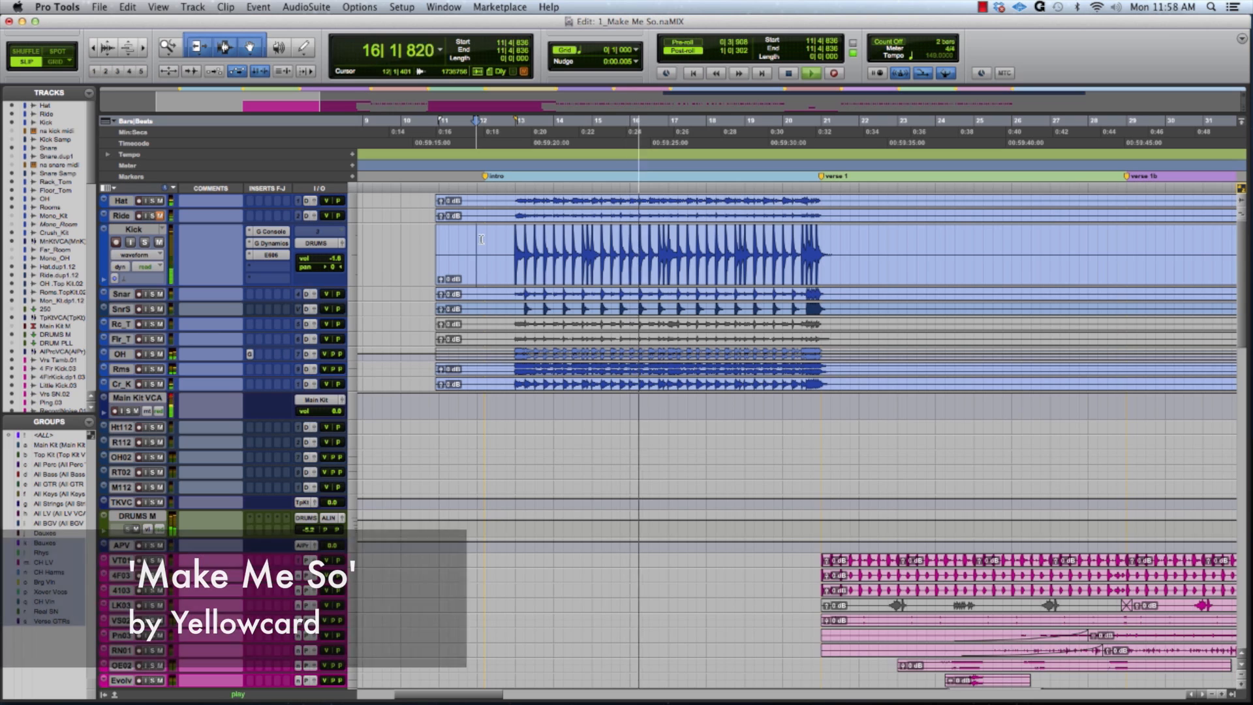
key(space)
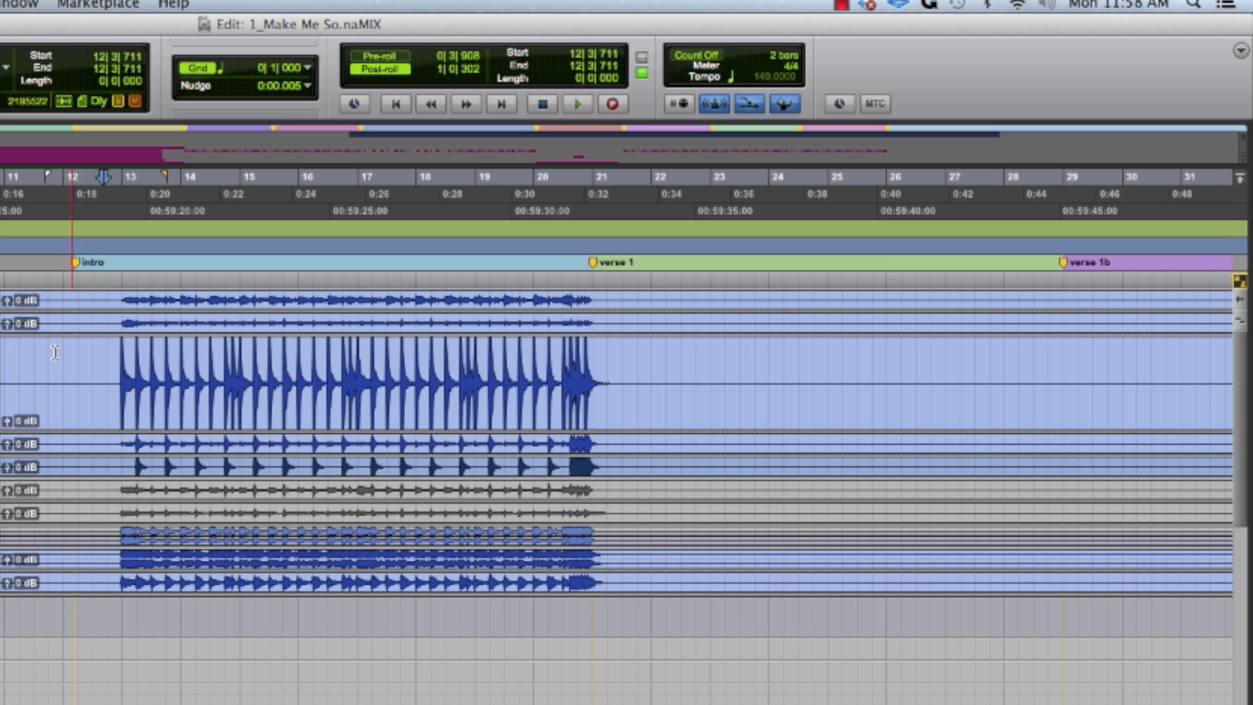
key(space)
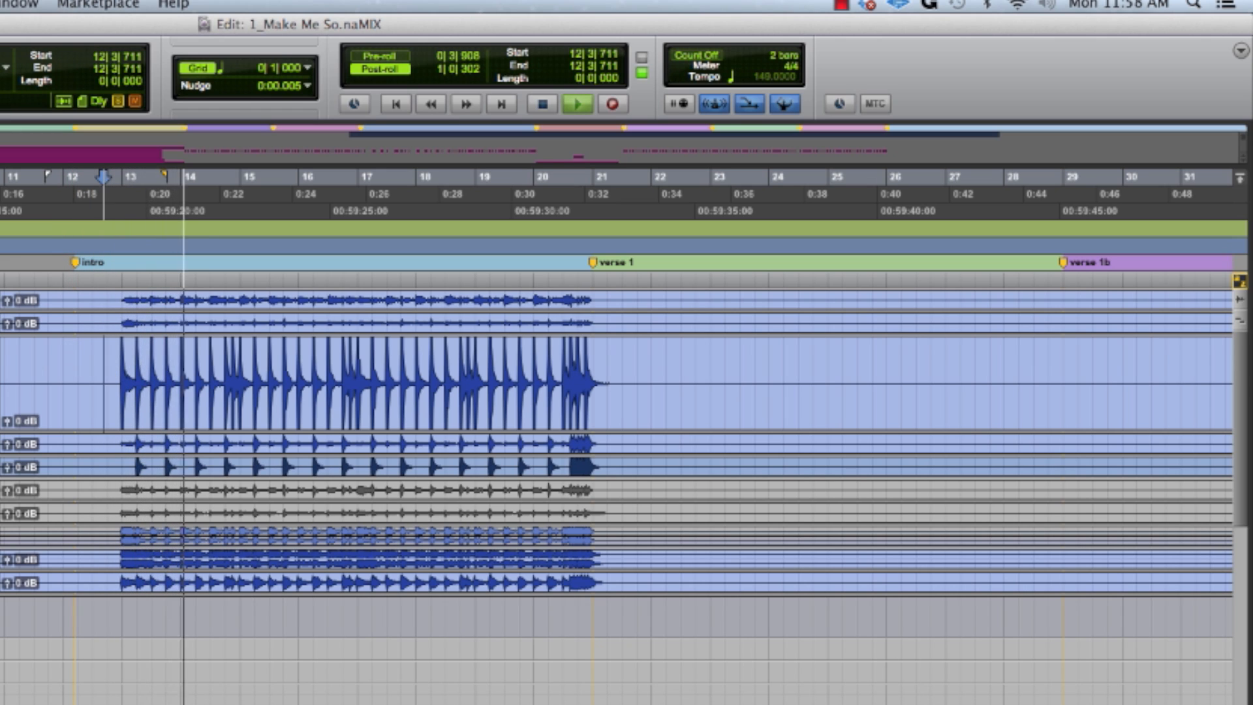
key(space)
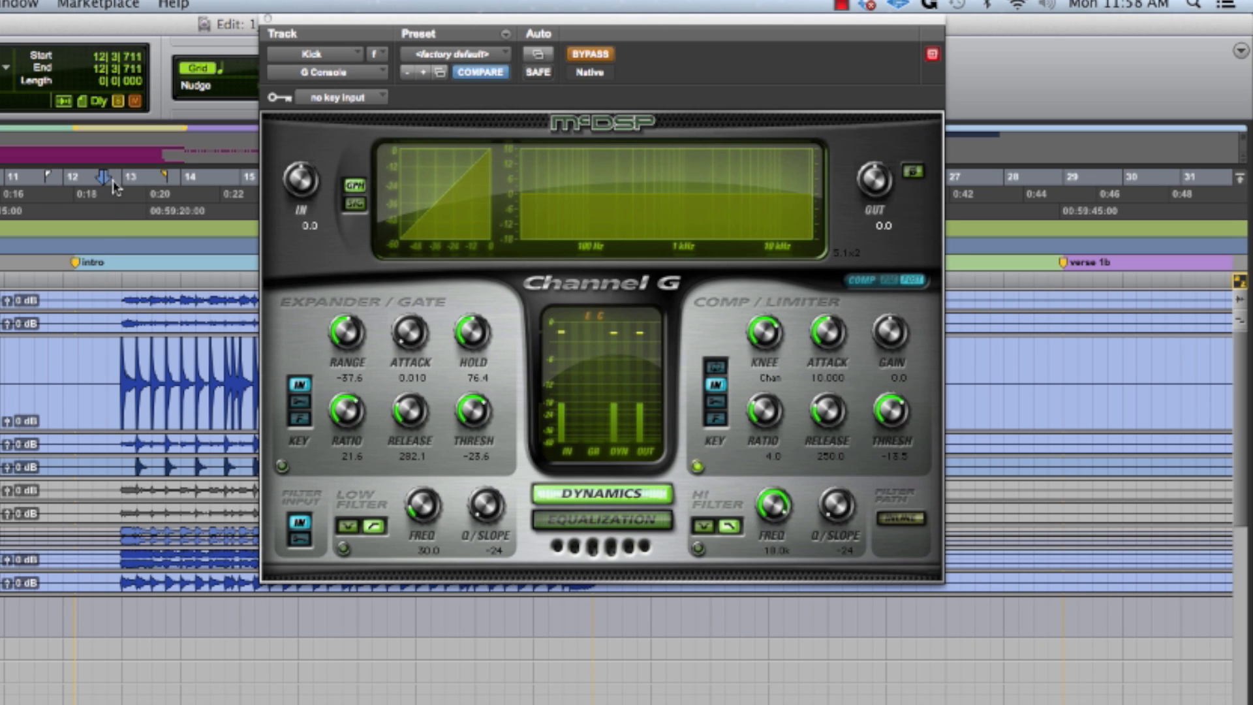
- Take the Kick track's G Console out of bypass and review its equalization and dynamics settings
drag(472, 19, 606, 21)
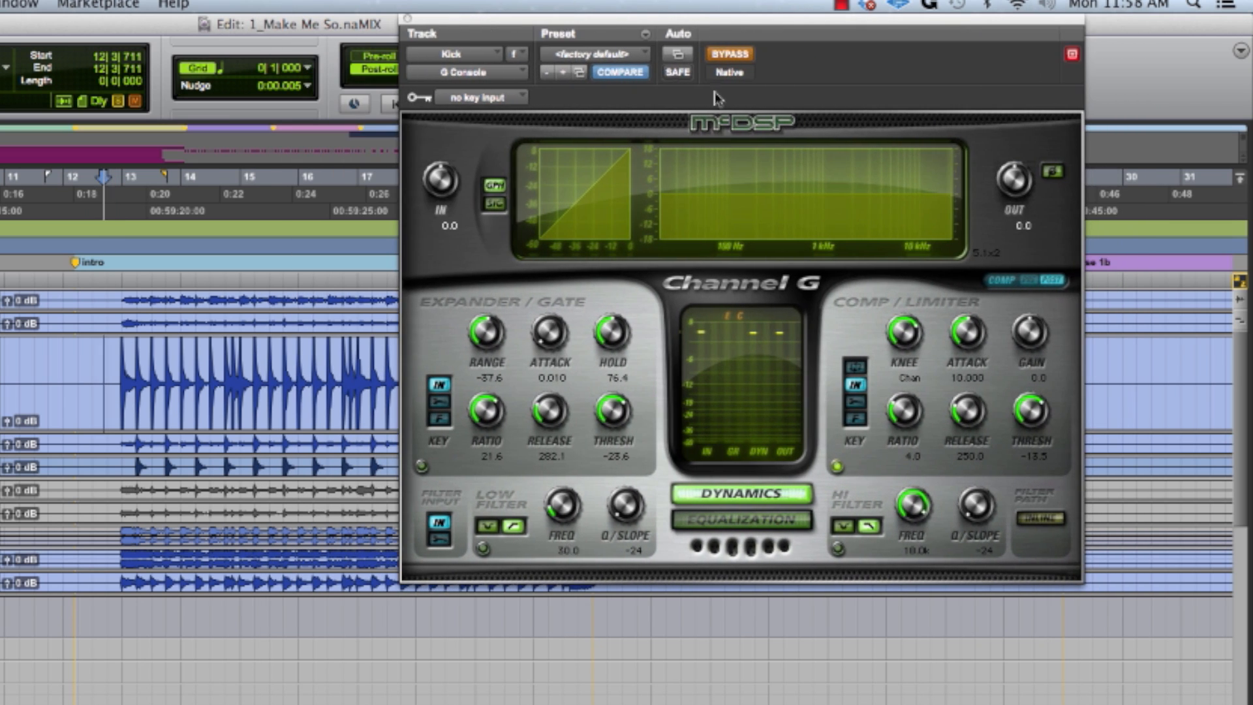
click(732, 55)
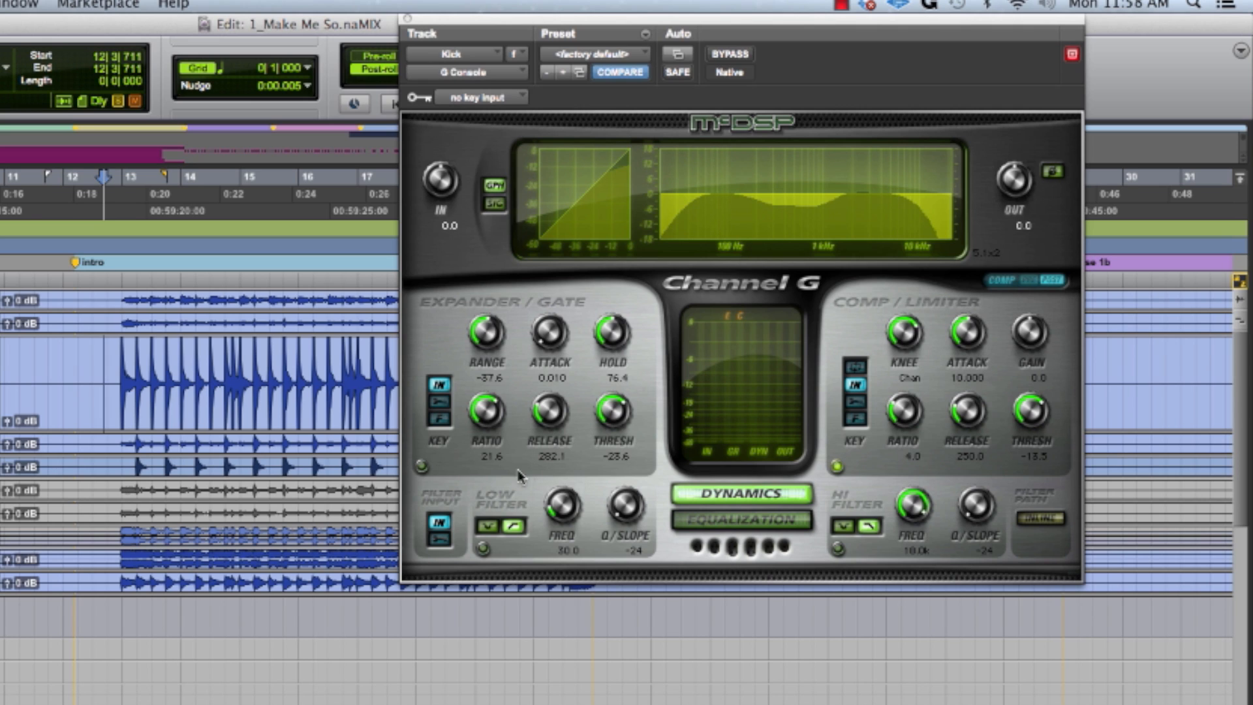
click(713, 522)
click(718, 496)
click(724, 522)
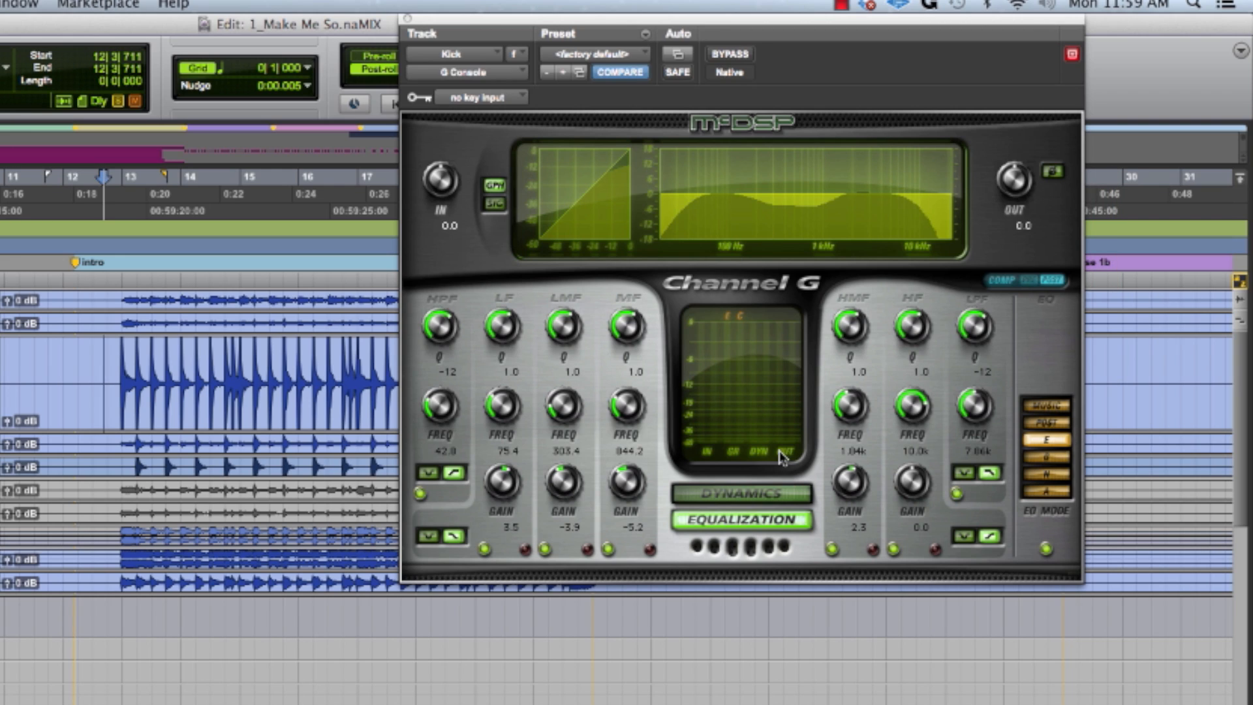
click(761, 496)
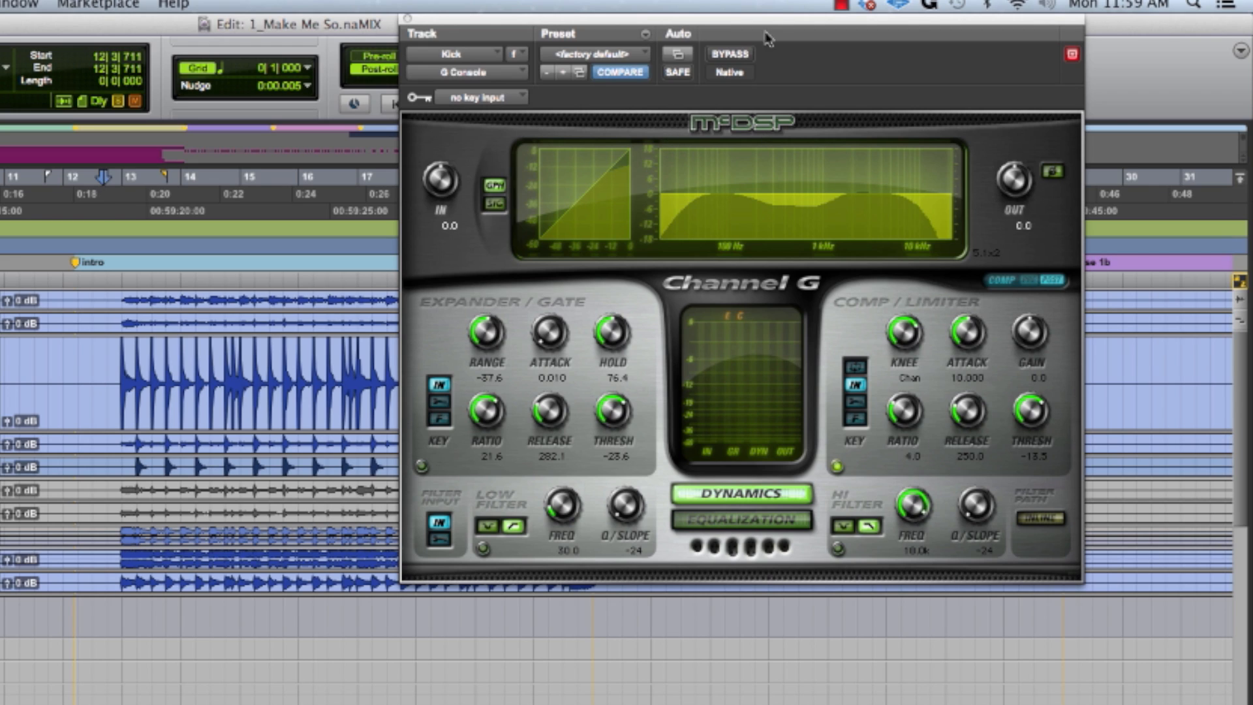
- Compare the kick with G Console bypassed and active during playback, and close the plug-in from its equalization page
click(731, 54)
key(space)
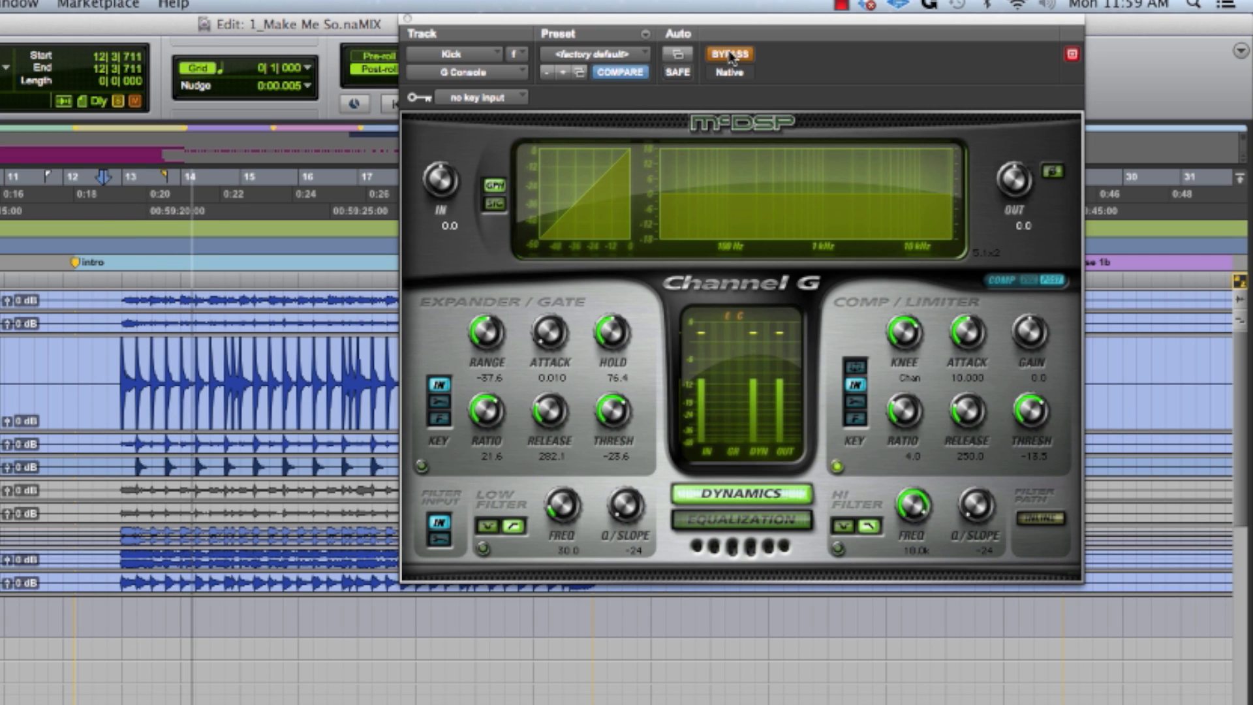
click(731, 56)
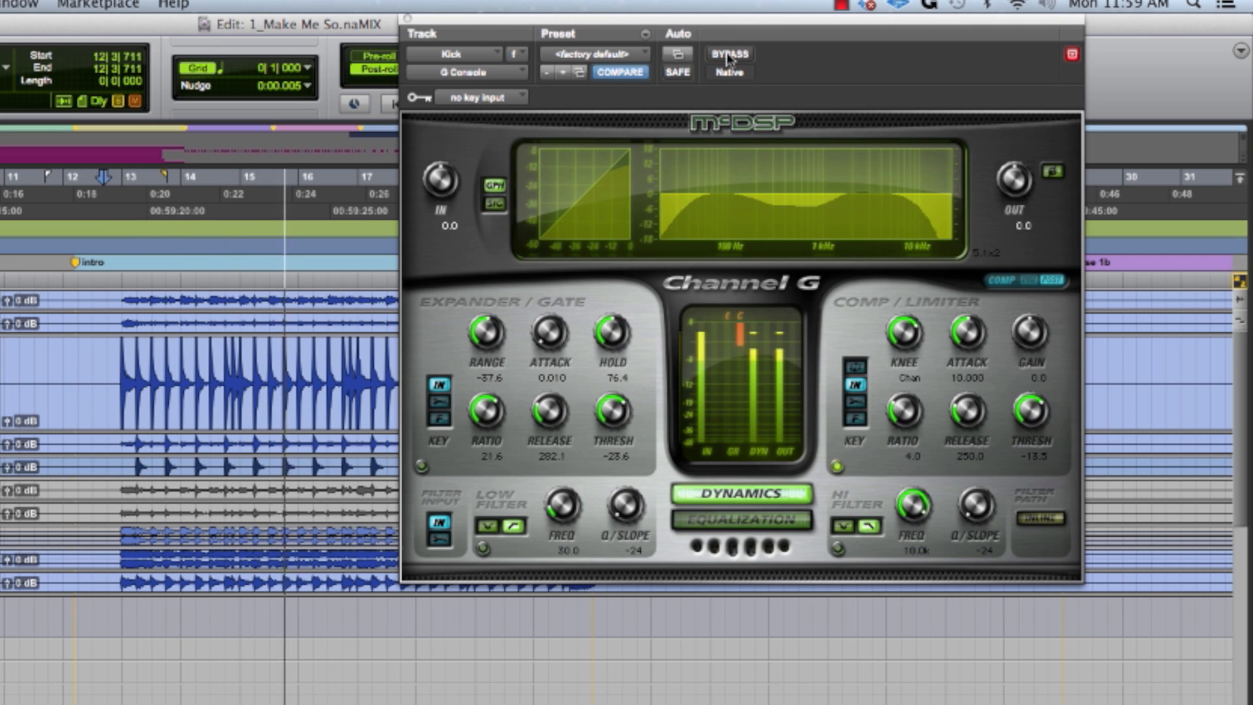
key(space)
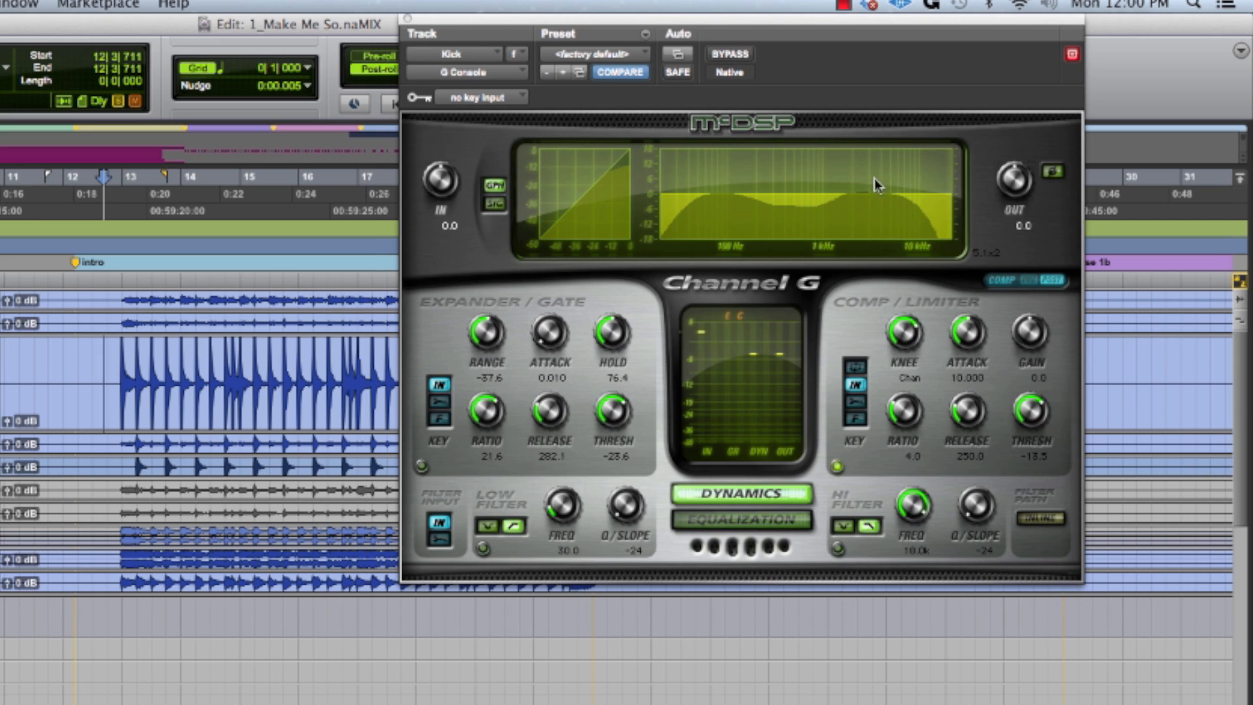
click(786, 520)
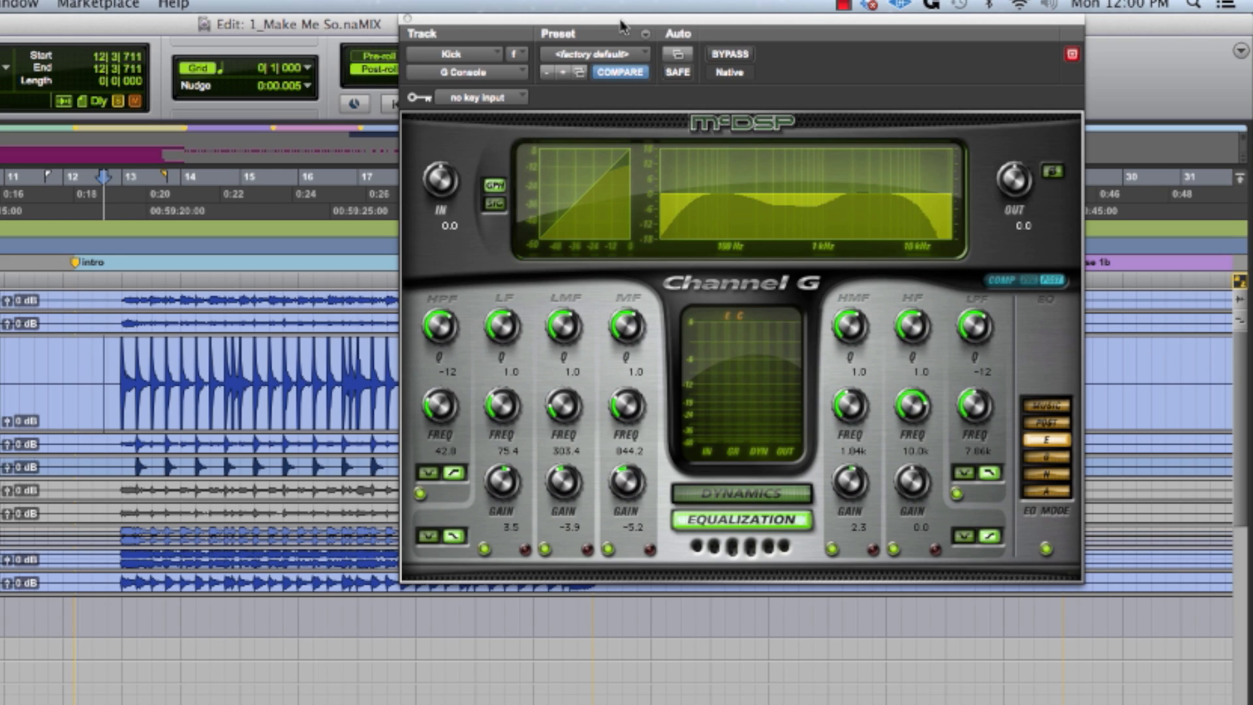
click(408, 19)
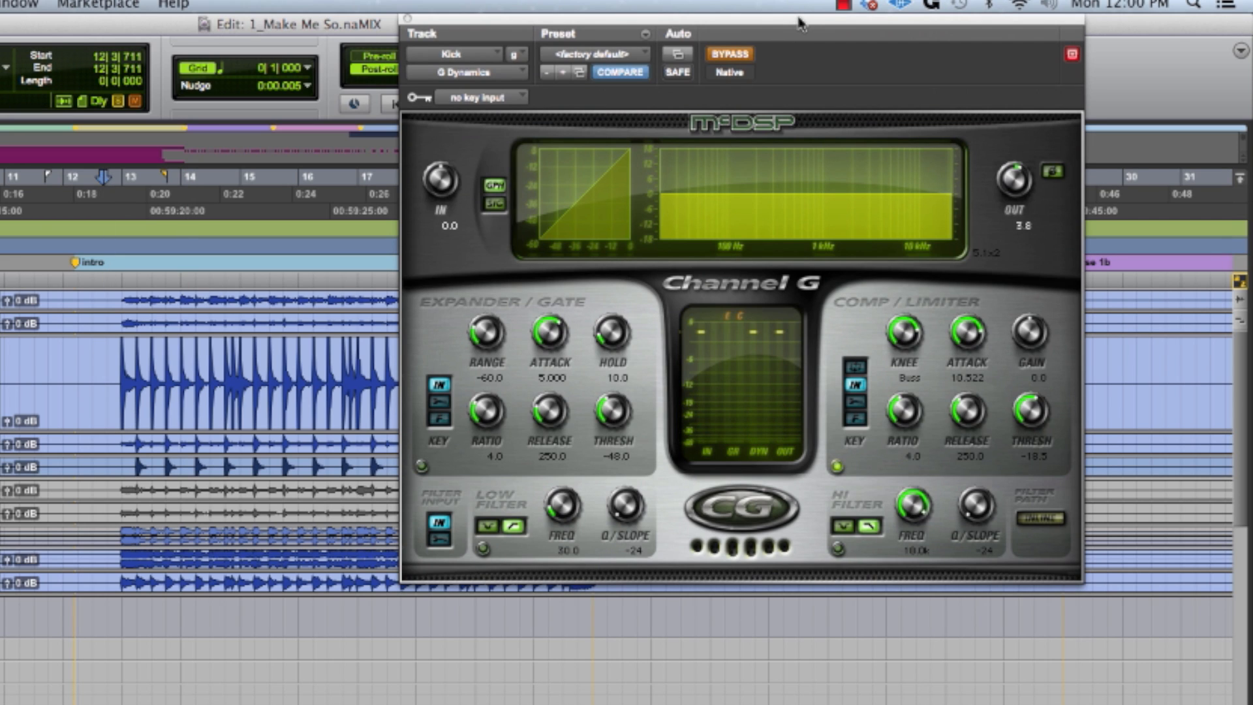
- Play the kick with G Dynamics bypassed and activate the plug-in during playback to compare the sound
drag(802, 24, 882, 21)
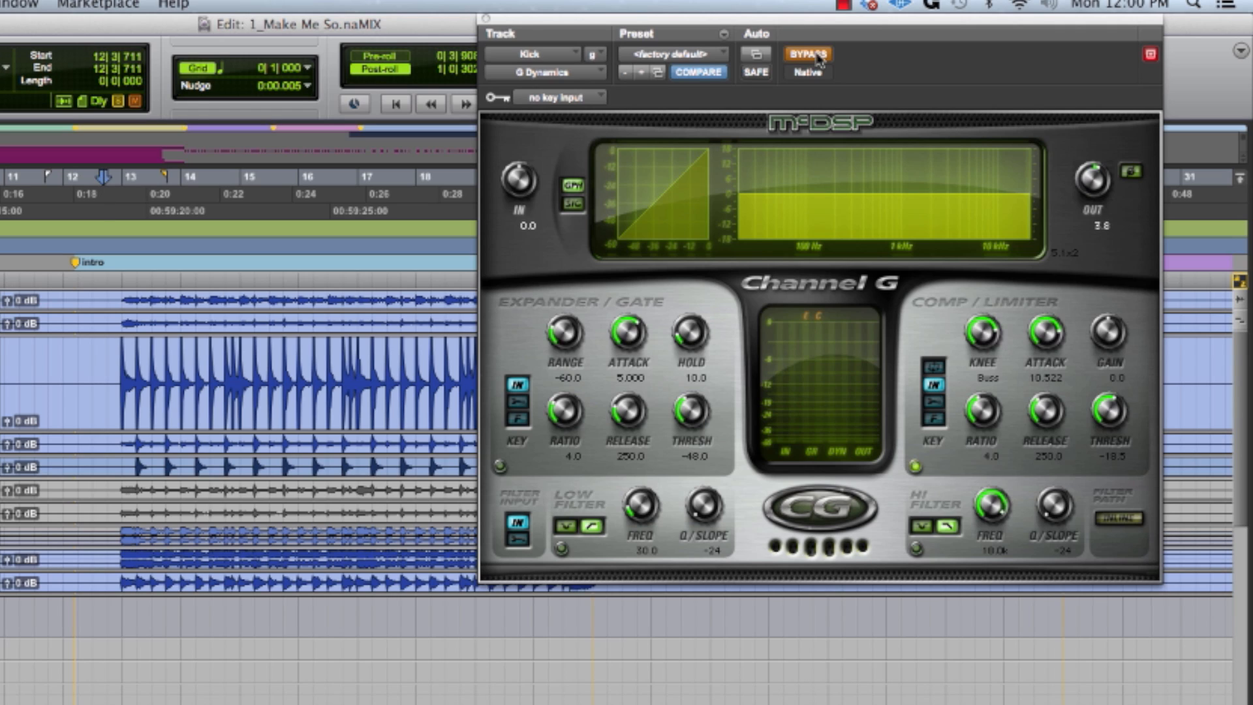
key(space)
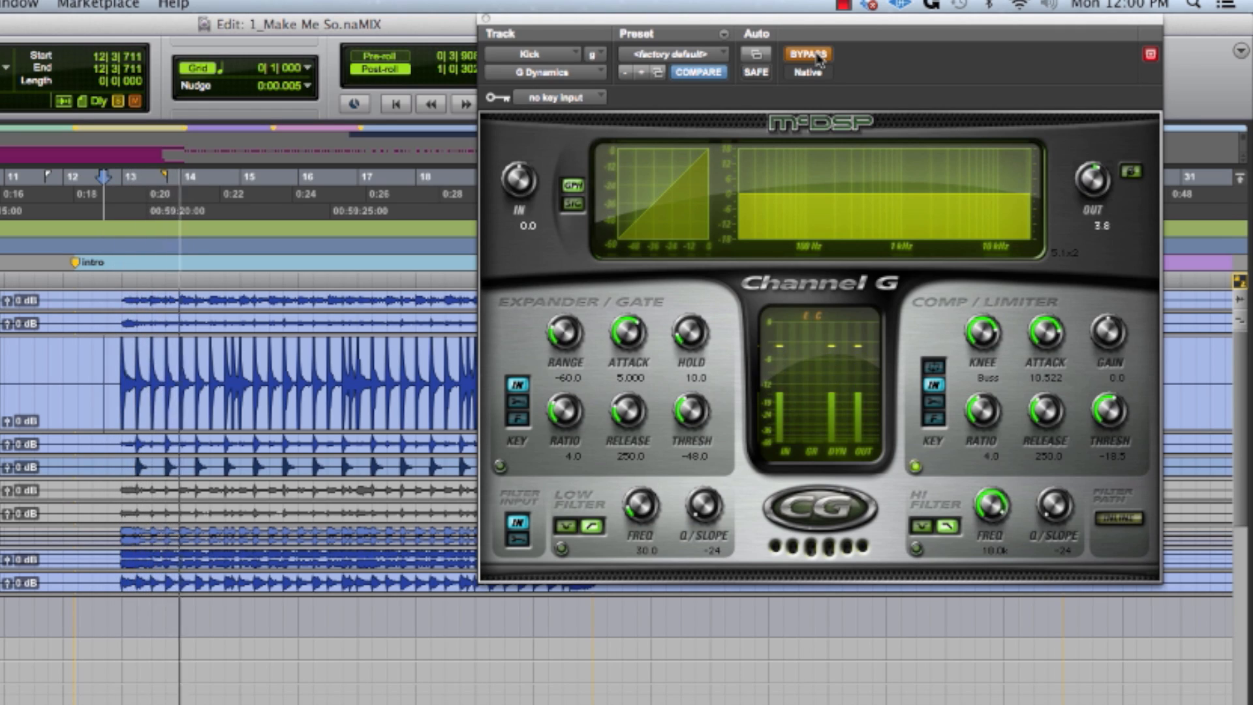
click(820, 57)
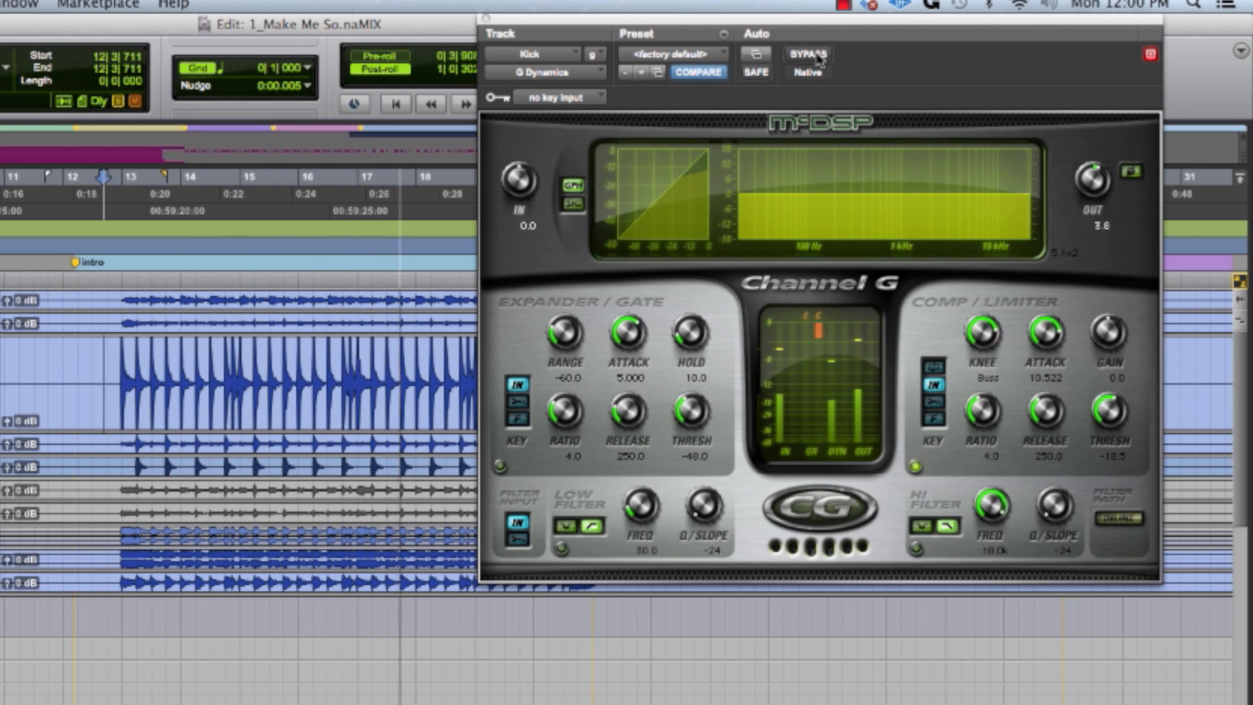
key(space)
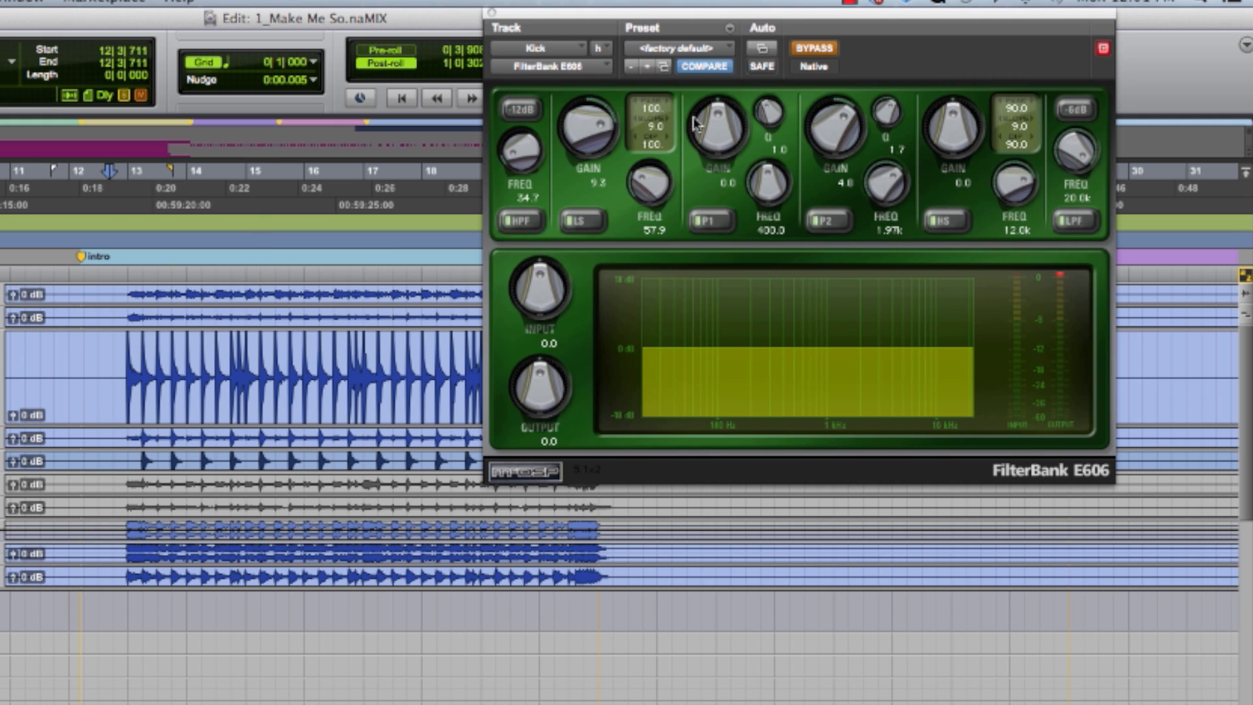
- Activate the Kick track's FilterBank E606 during playback and switch off its high-pass filter
key(space)
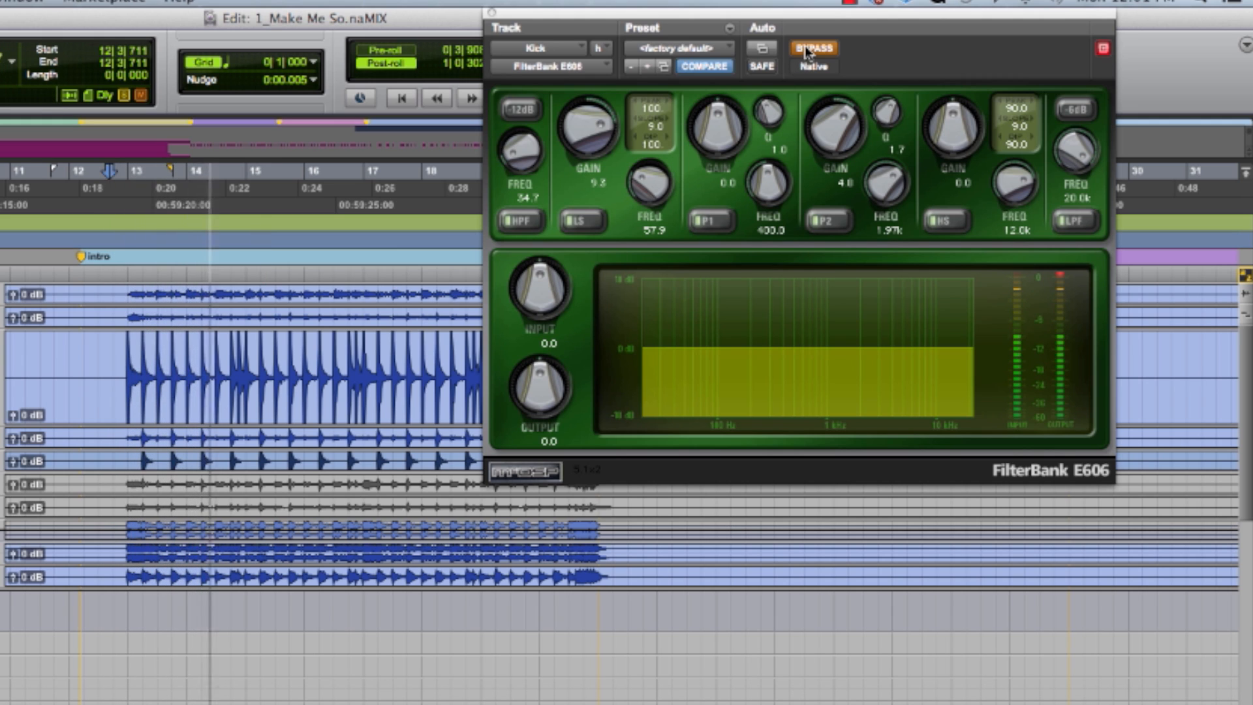
click(807, 51)
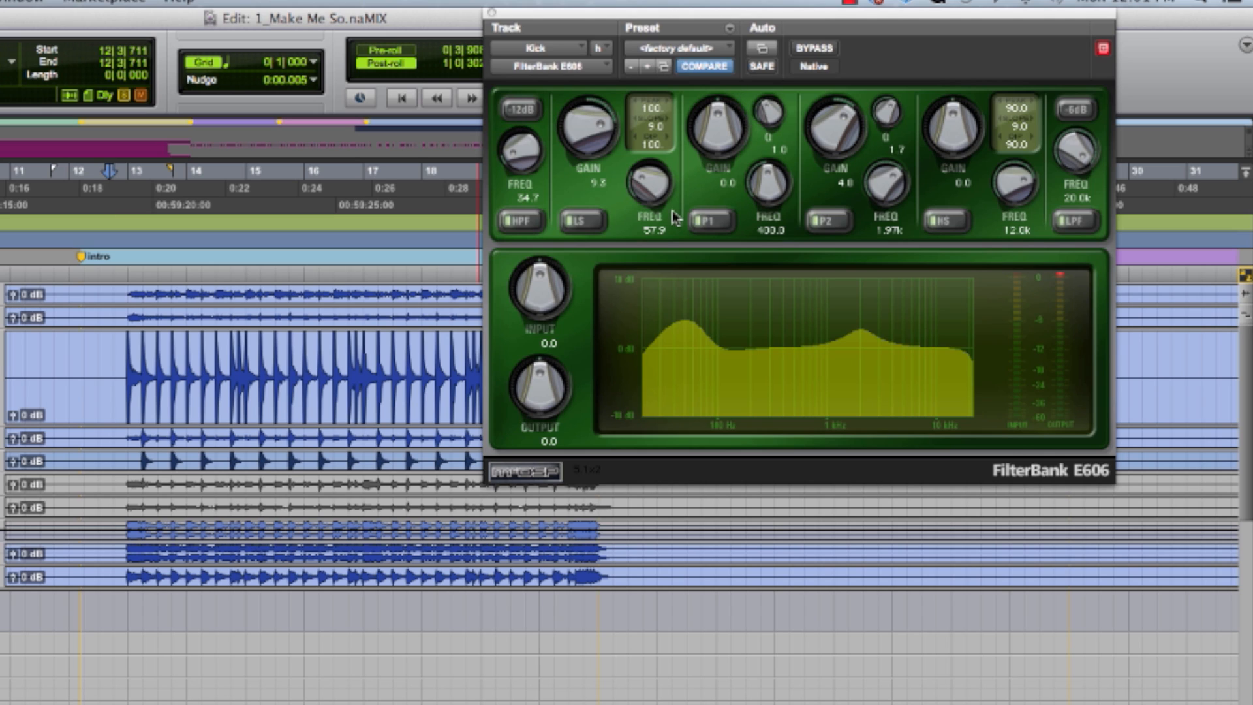
click(521, 222)
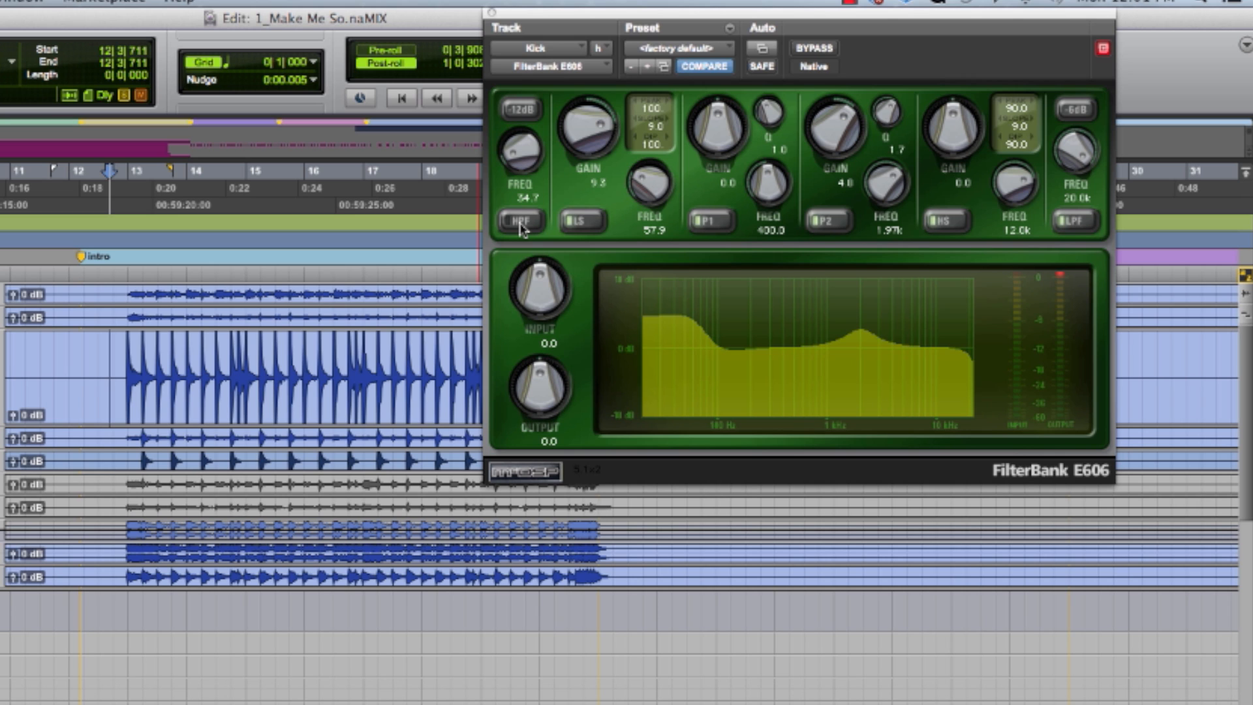
key(space)
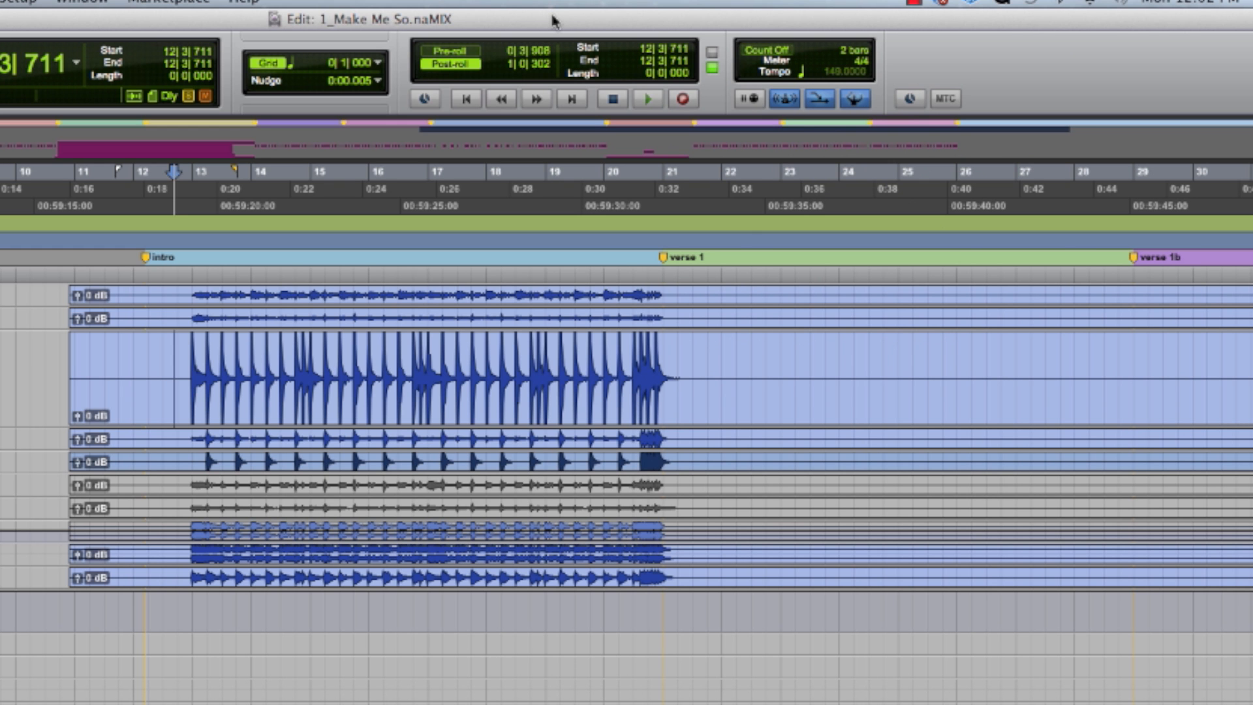
- Play the purple bass clips in the intro from just before bar 13
scroll(394, 589, down, 10)
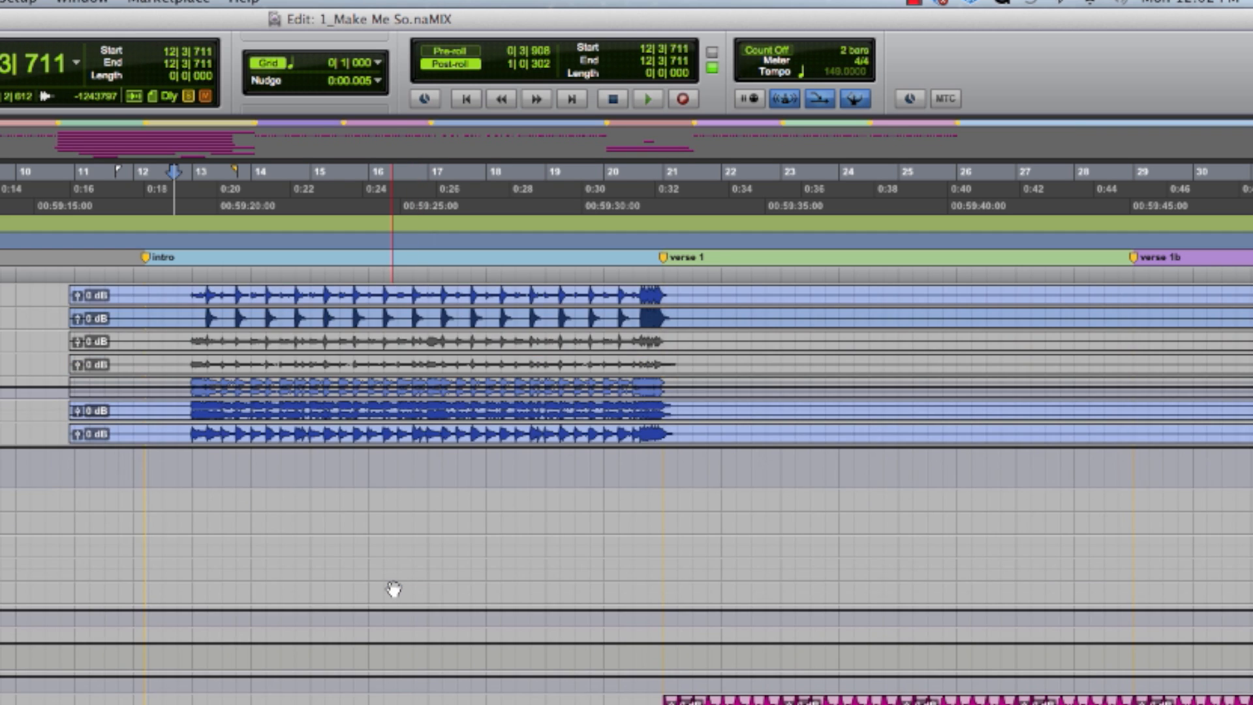
scroll(394, 588, down, 10)
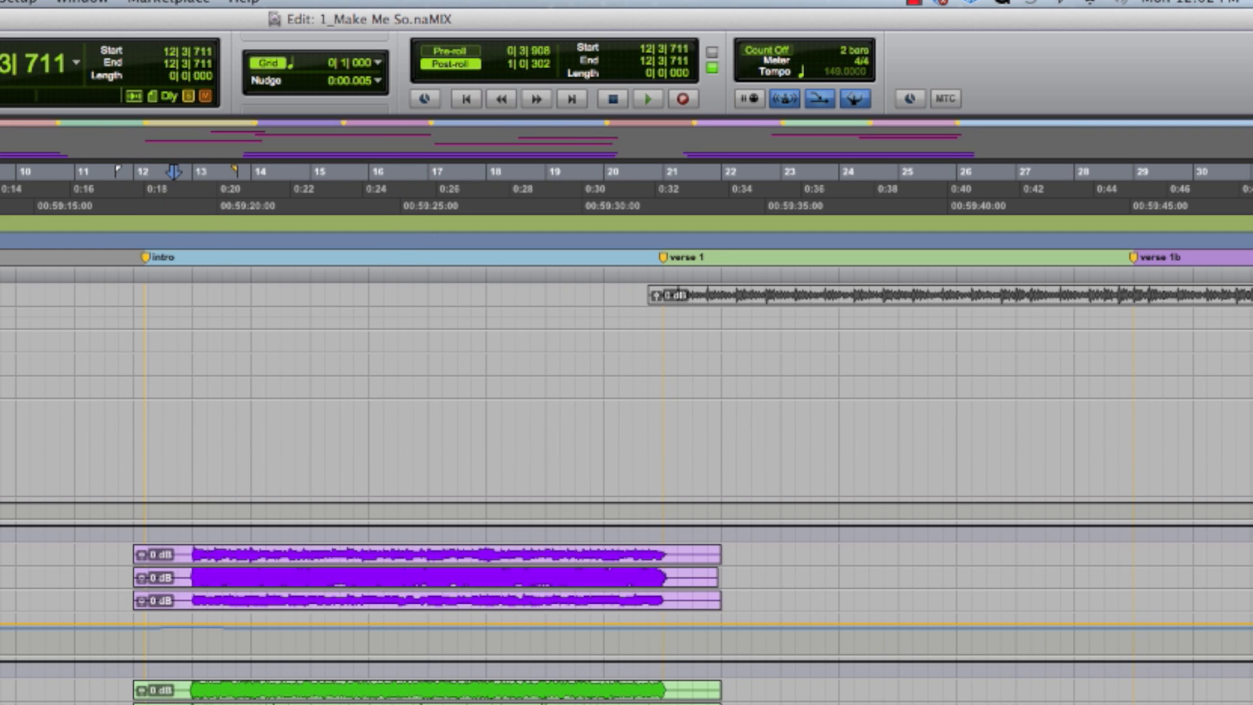
click(186, 551)
key(space)
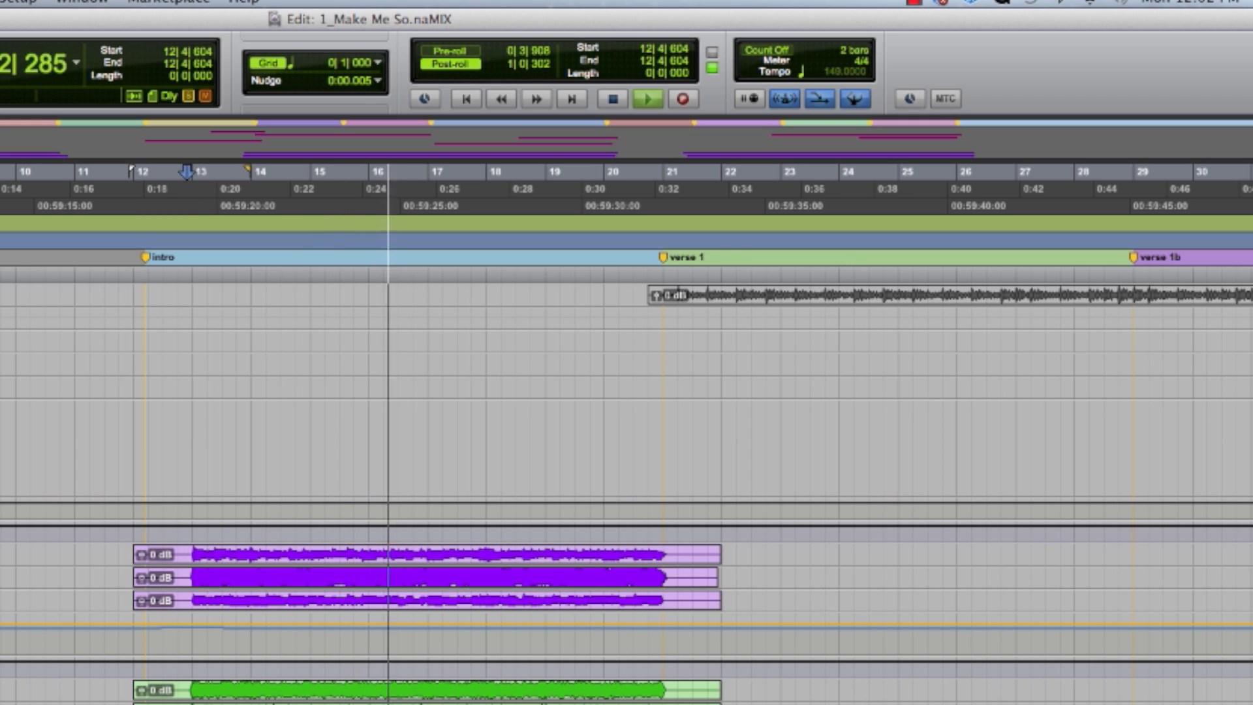
key(space)
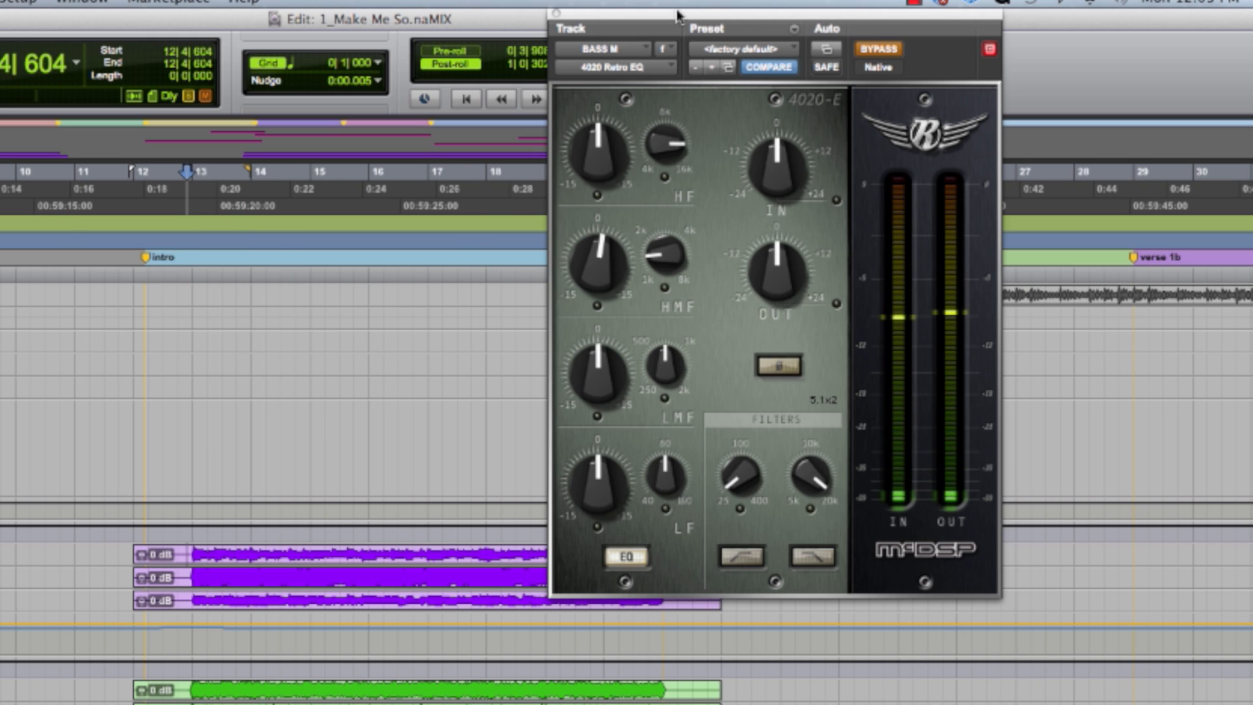
- Compare the BASS M track with 4020 Retro EQ bypassed and active by switching its bypass repeatedly during playback
drag(677, 24, 528, 24)
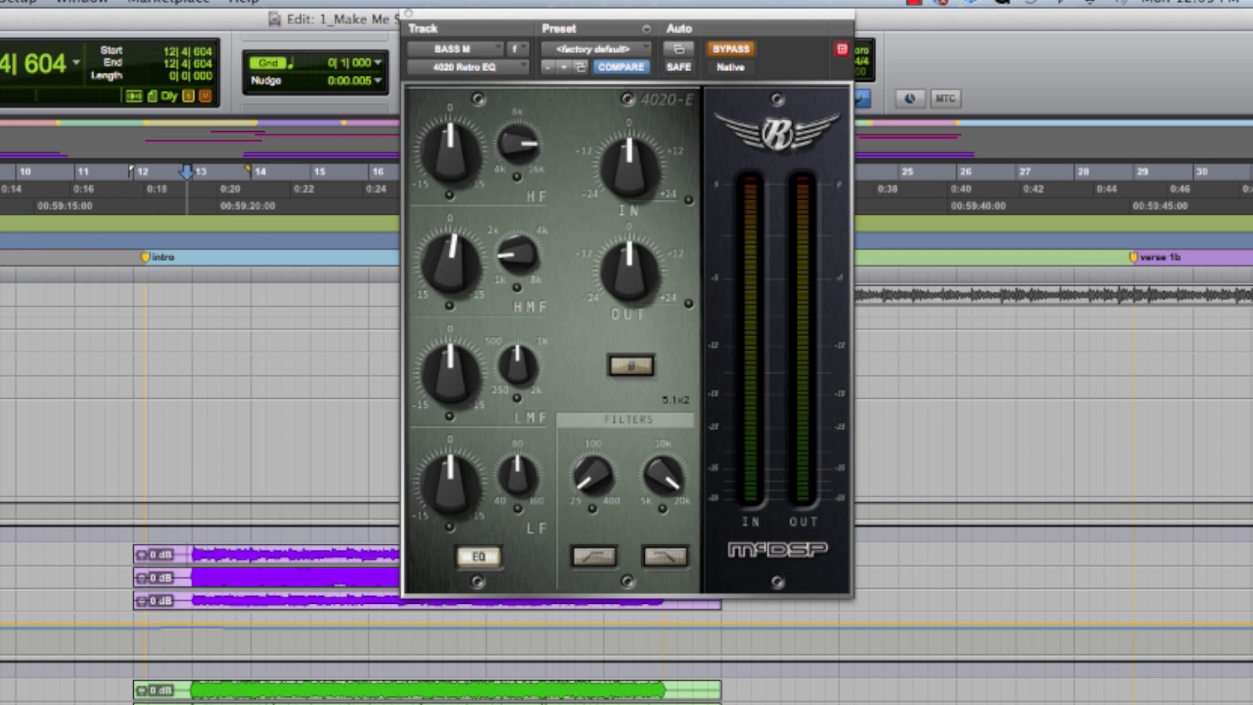
key(space)
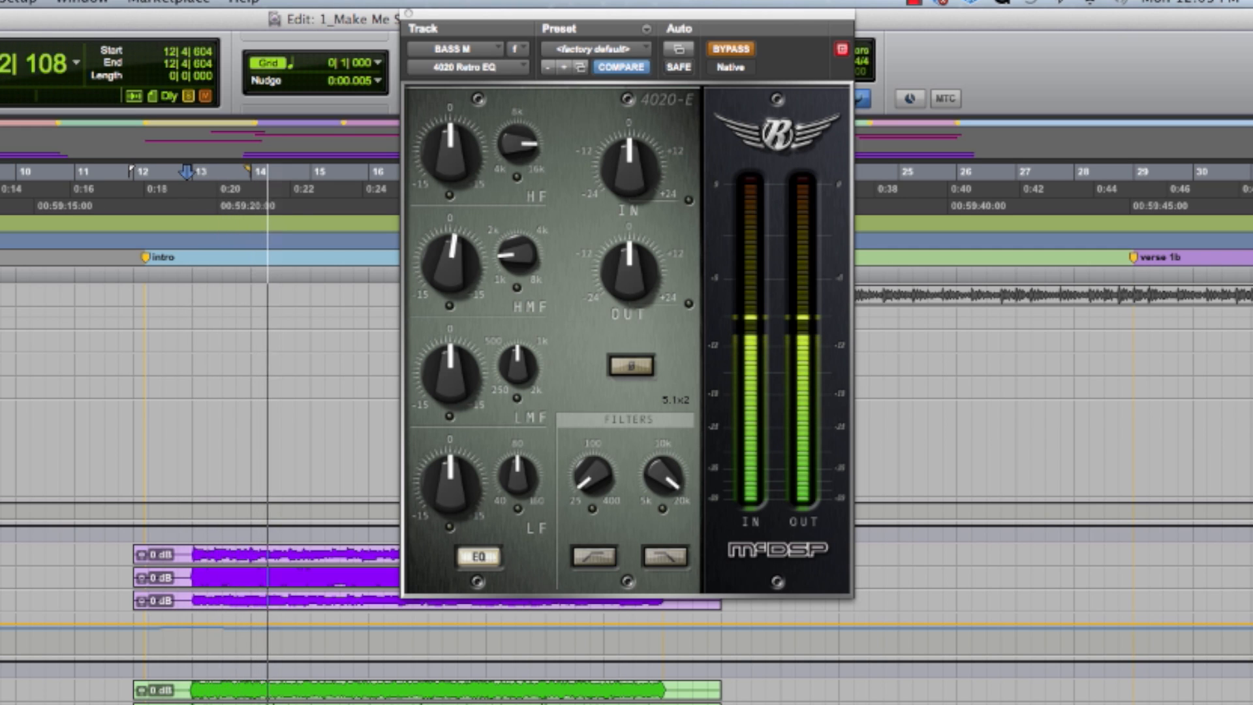
key(shift+e)
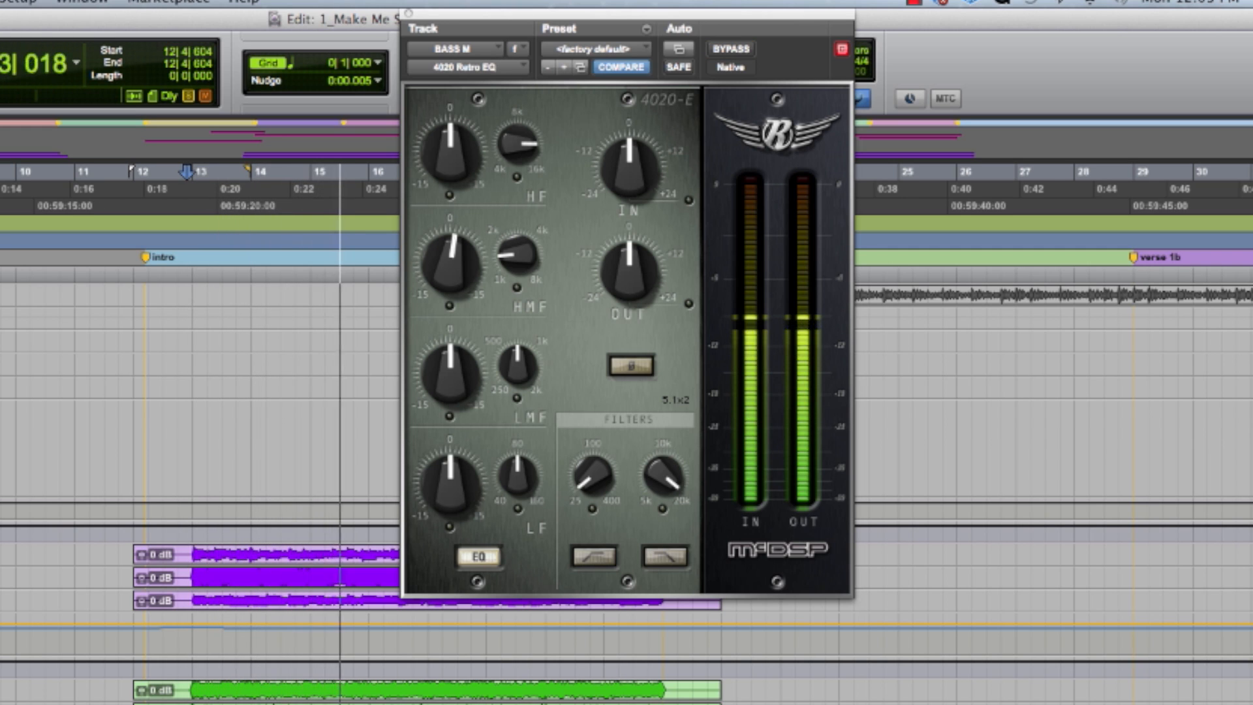
key(shift+e)
key(shift+e)
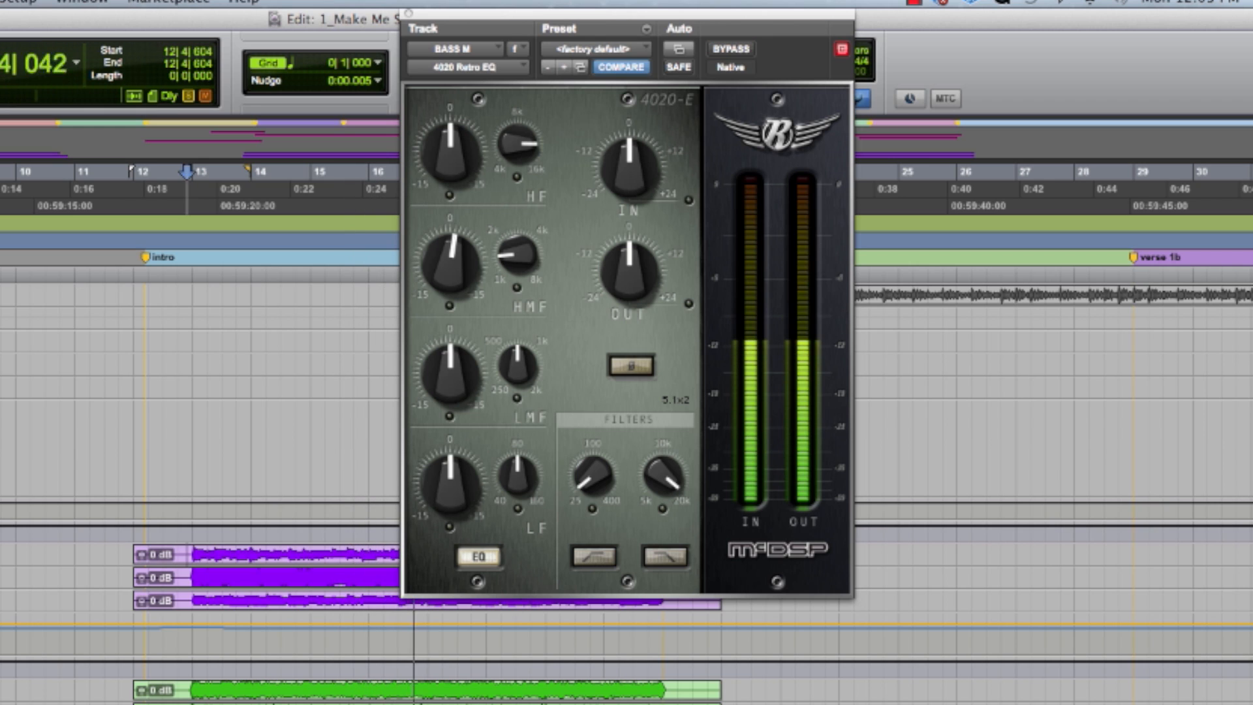
key(shift+e)
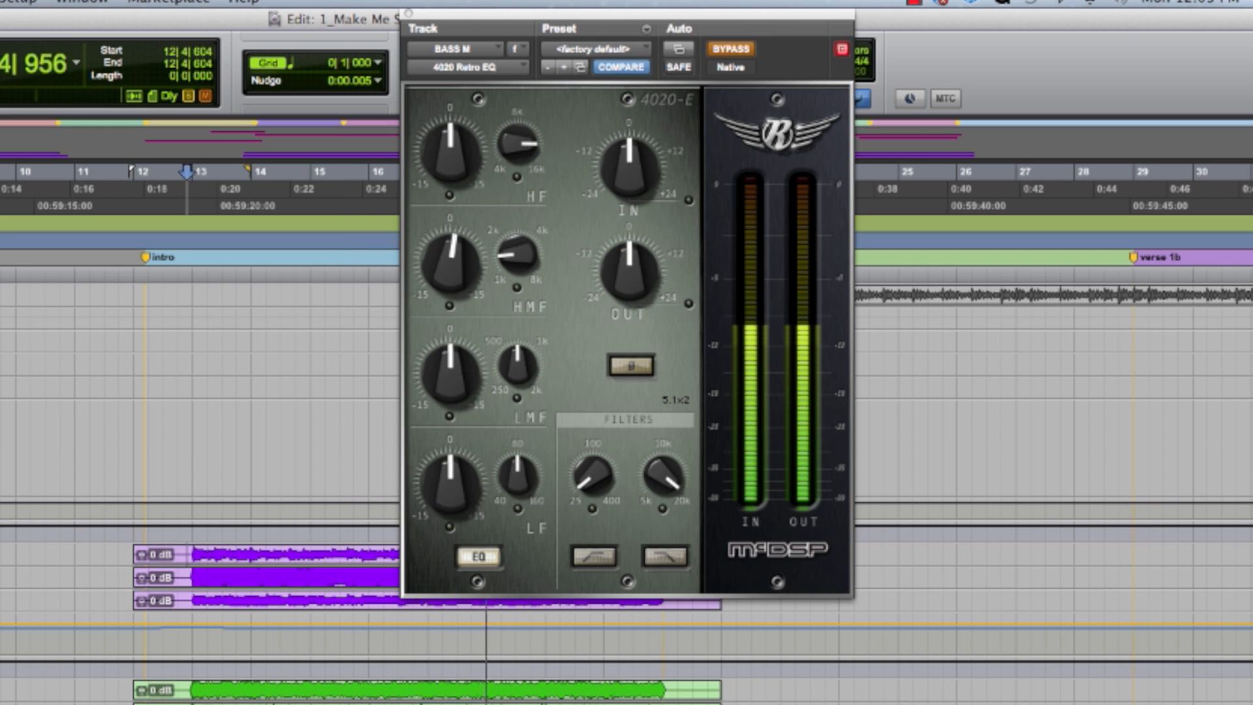
key(shift+e)
key(space)
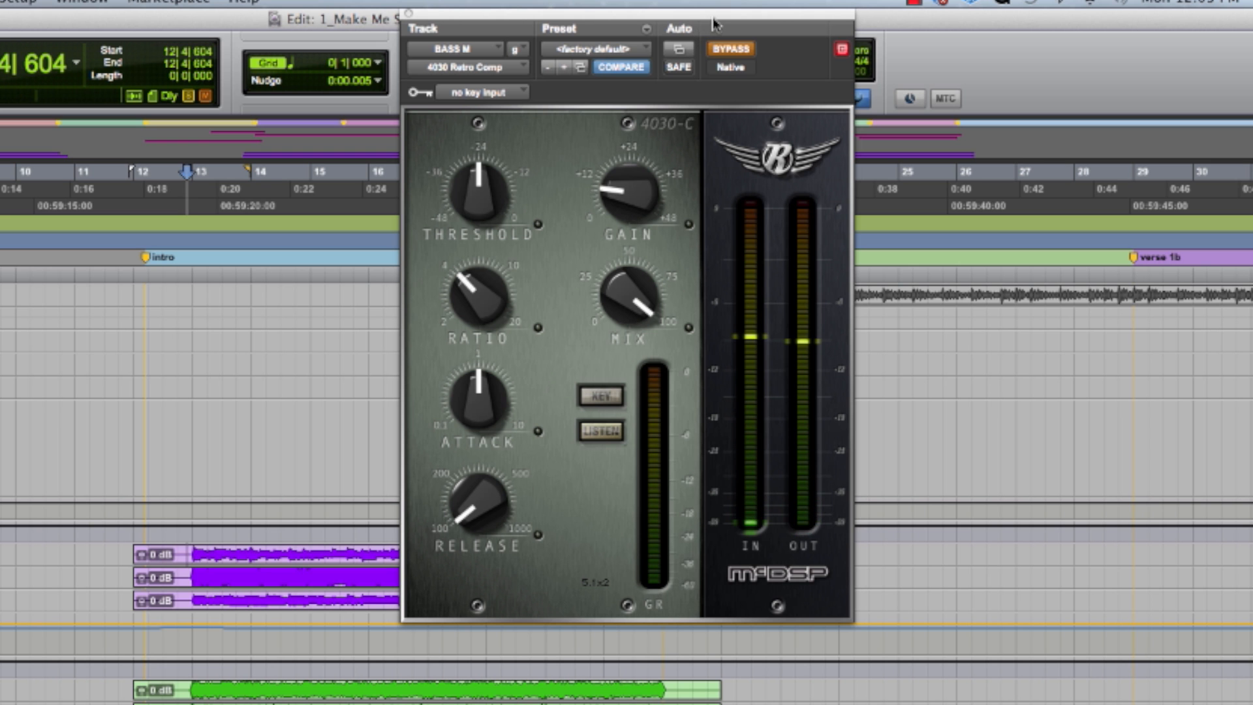
- Compare the BASS M track with 4030 Retro Comp bypassed and active by switching its bypass during playback
drag(714, 17, 743, 12)
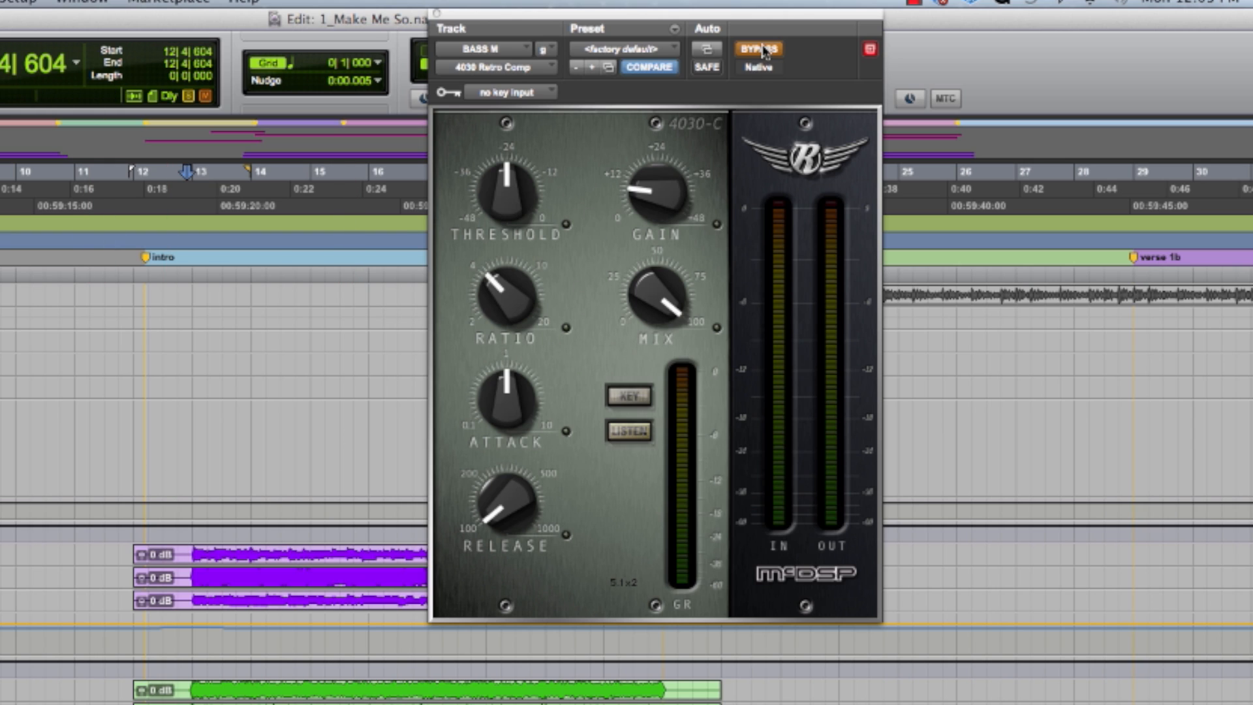
key(space)
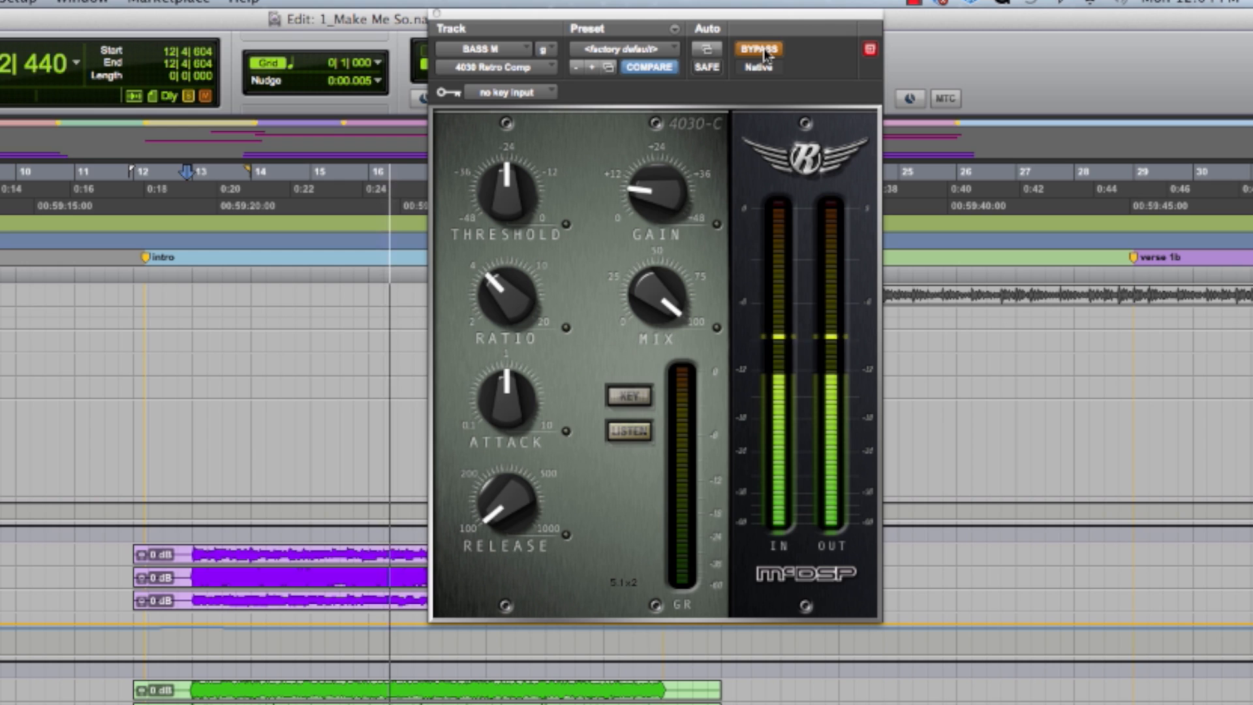
click(763, 51)
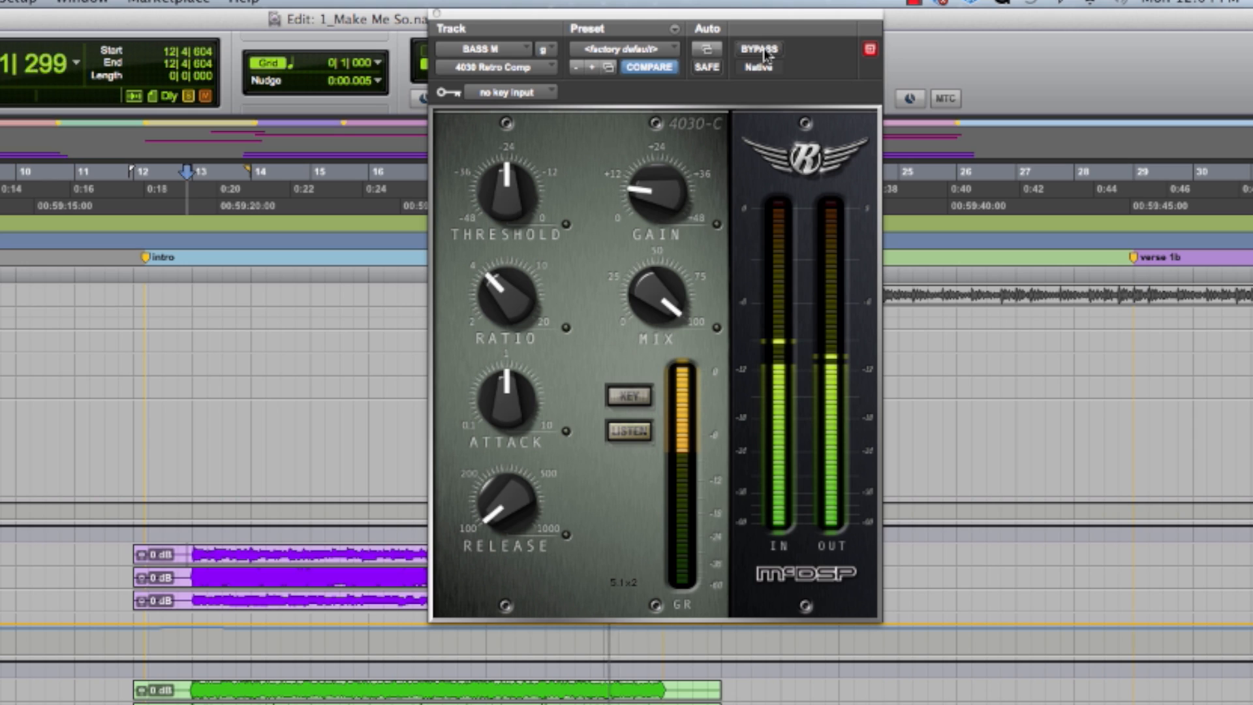
click(768, 53)
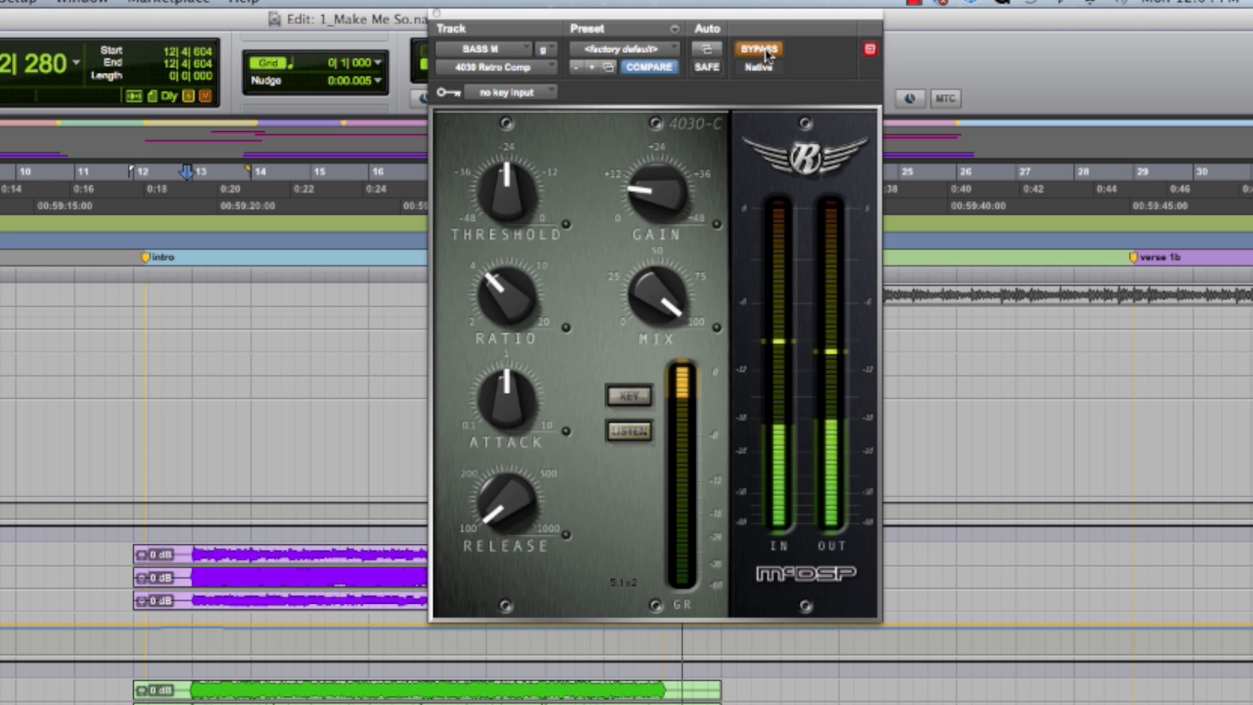
key(space)
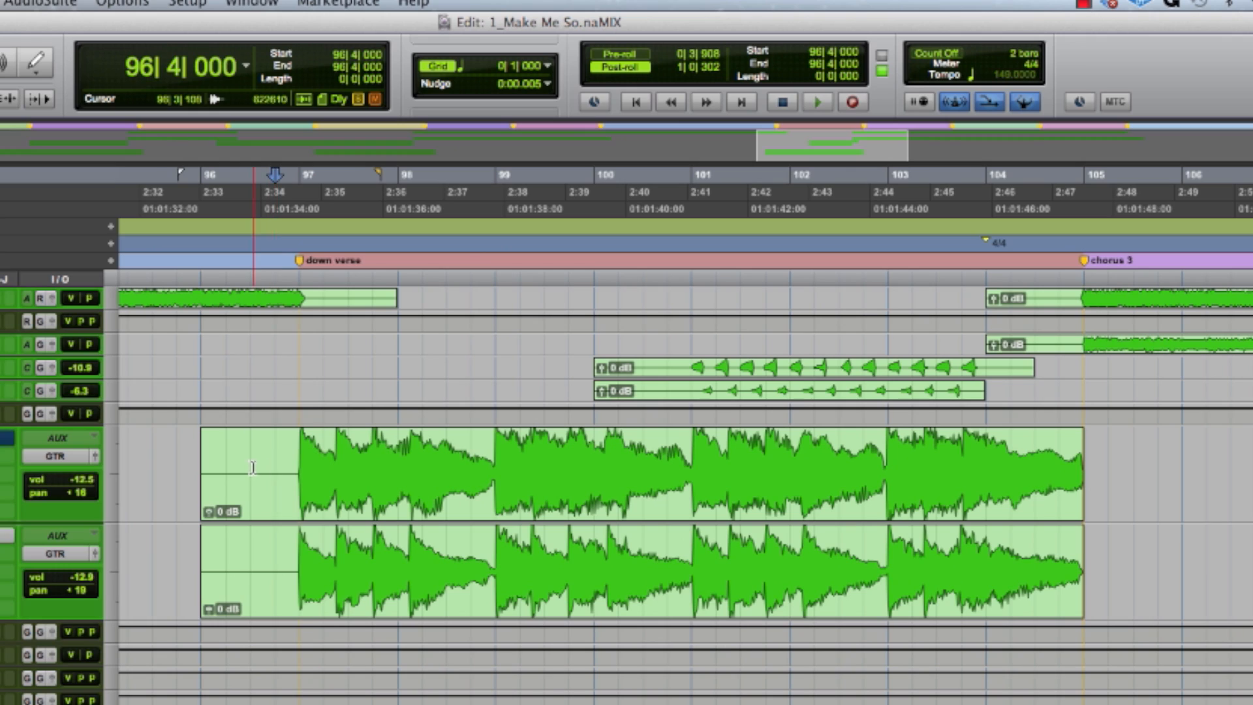
- Play the two green guitar clips of the down verse from 96|3|000
click(253, 468)
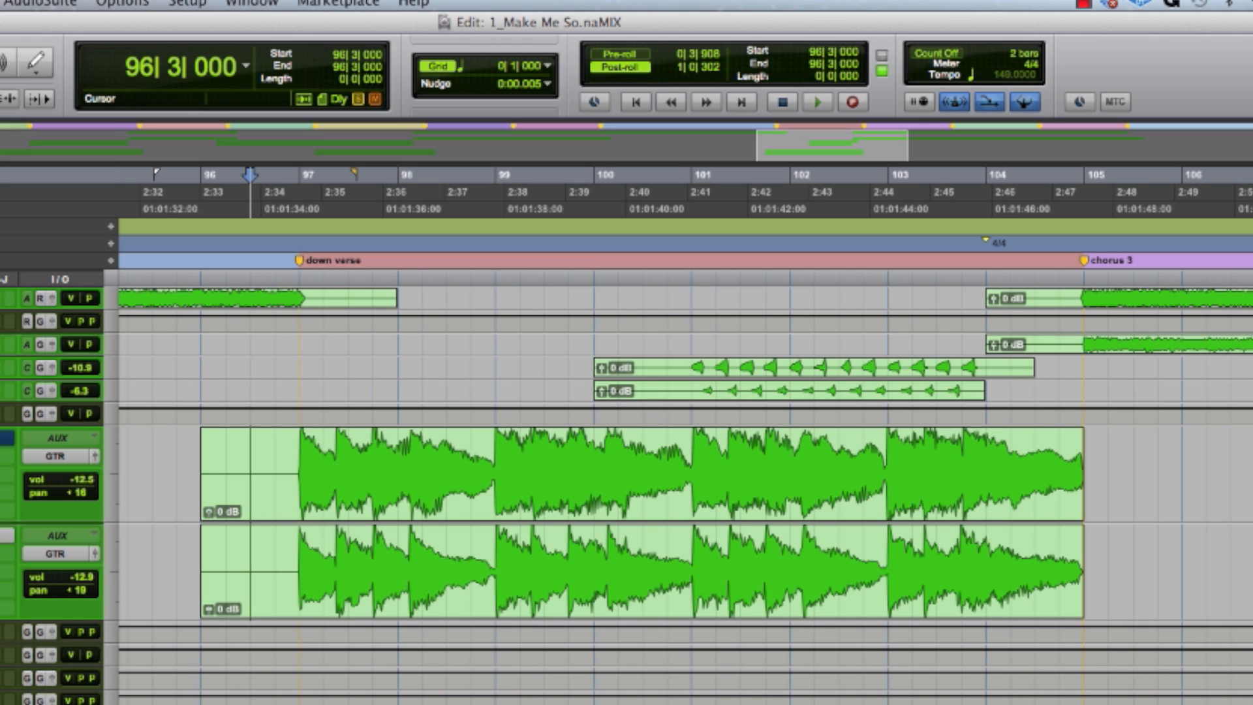
key(space)
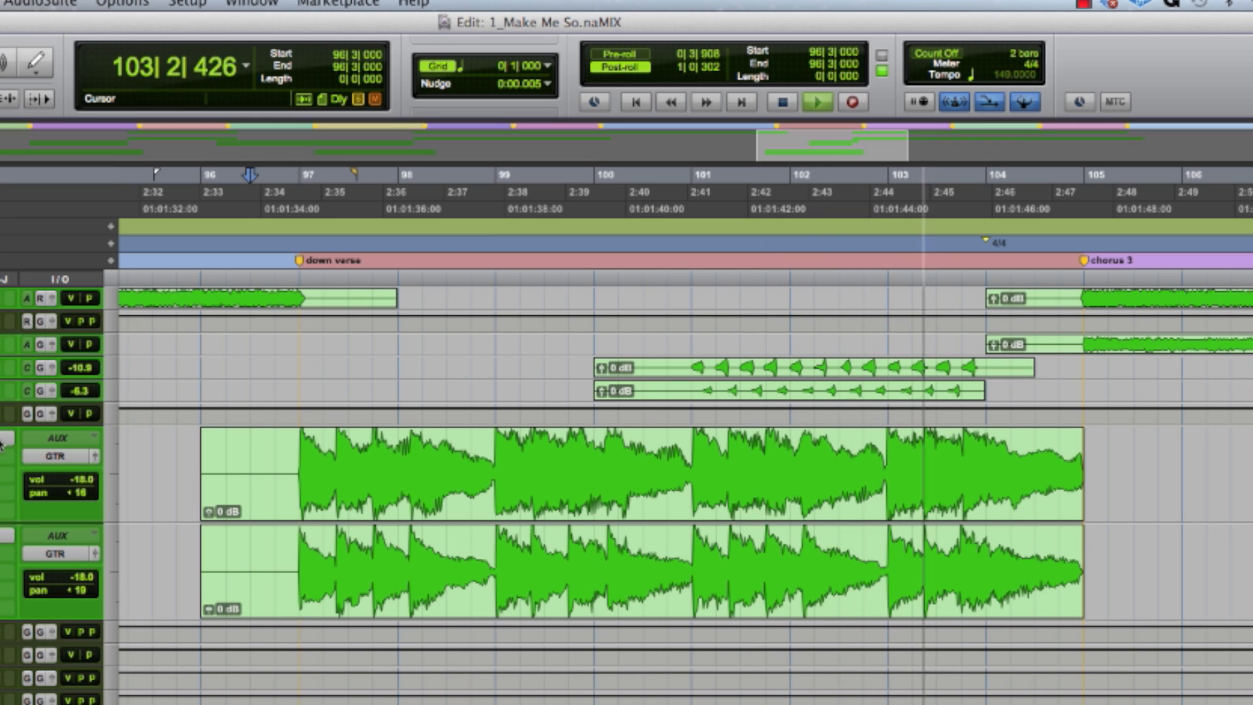
key(space)
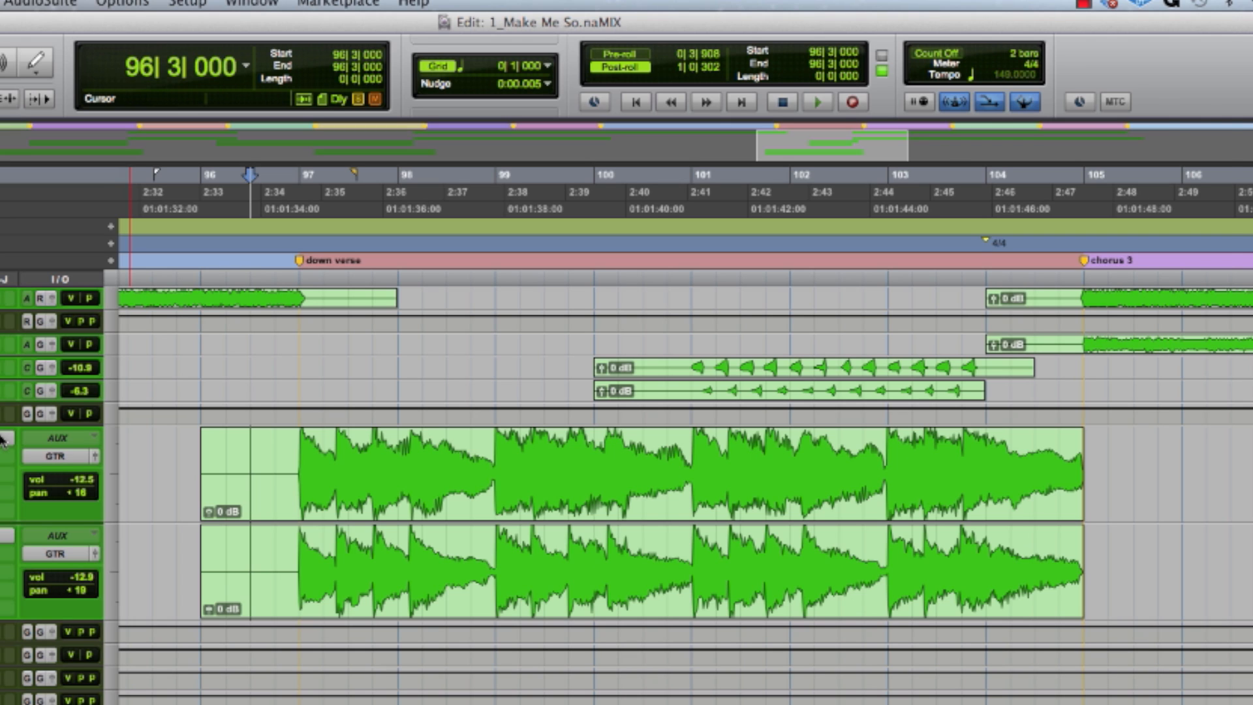
- Play the down-verse guitars from bar 97 with the upper guitar track's FilterBank F202 open, and close the plug-in
click(6, 437)
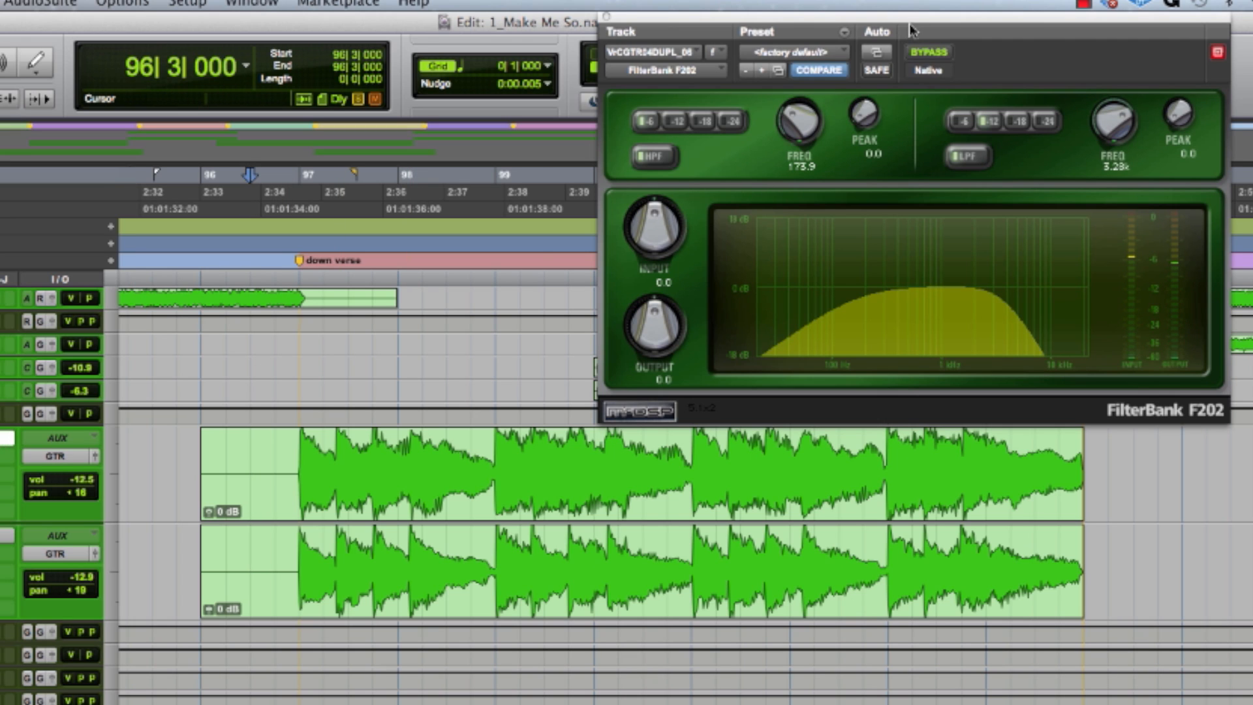
drag(911, 26, 652, 24)
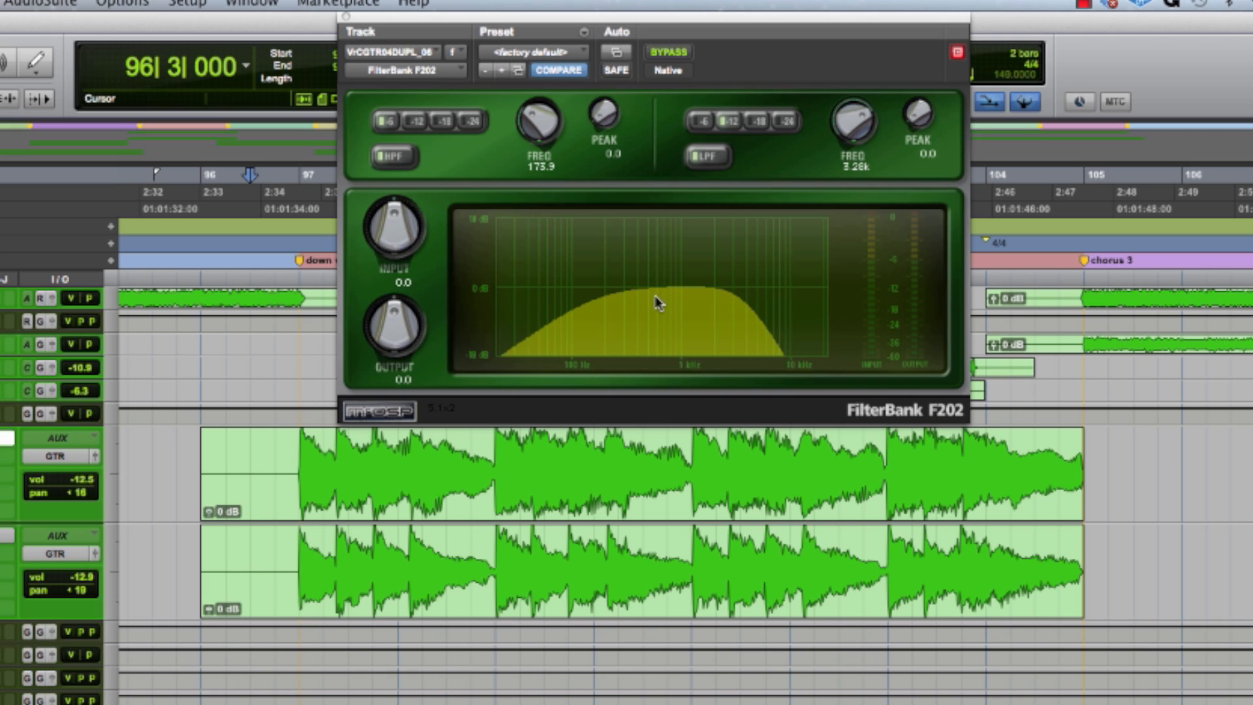
click(288, 450)
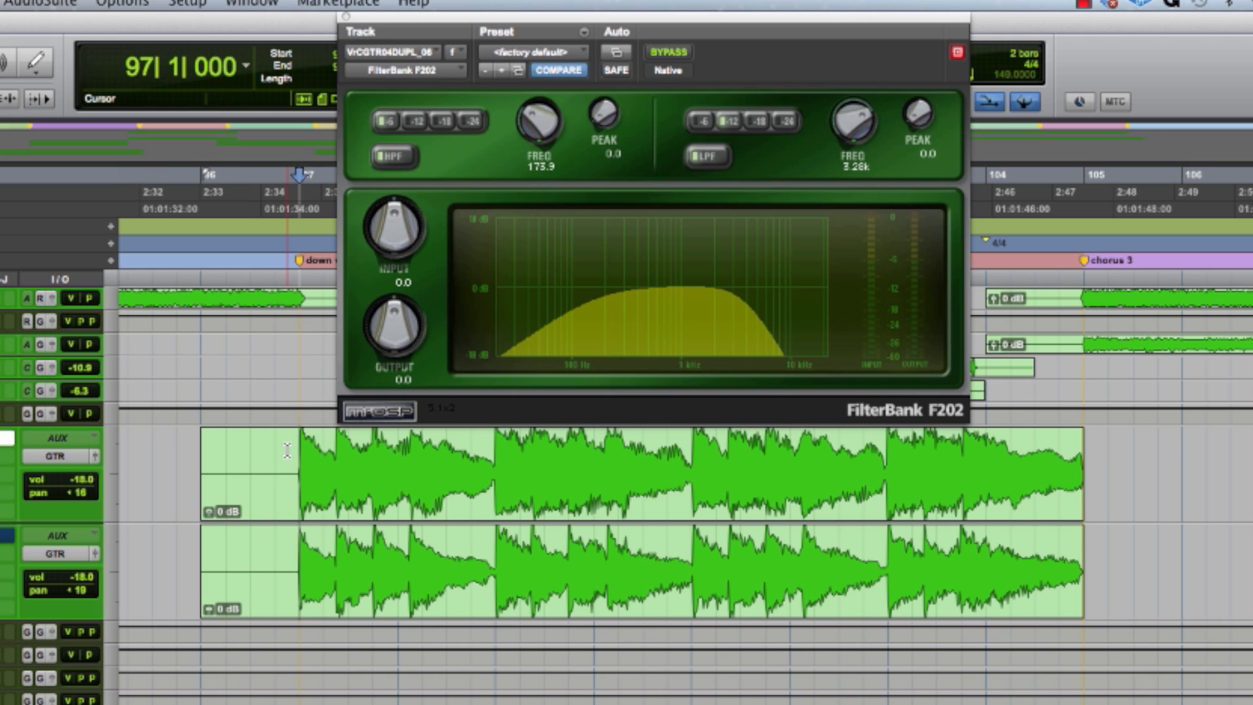
key(space)
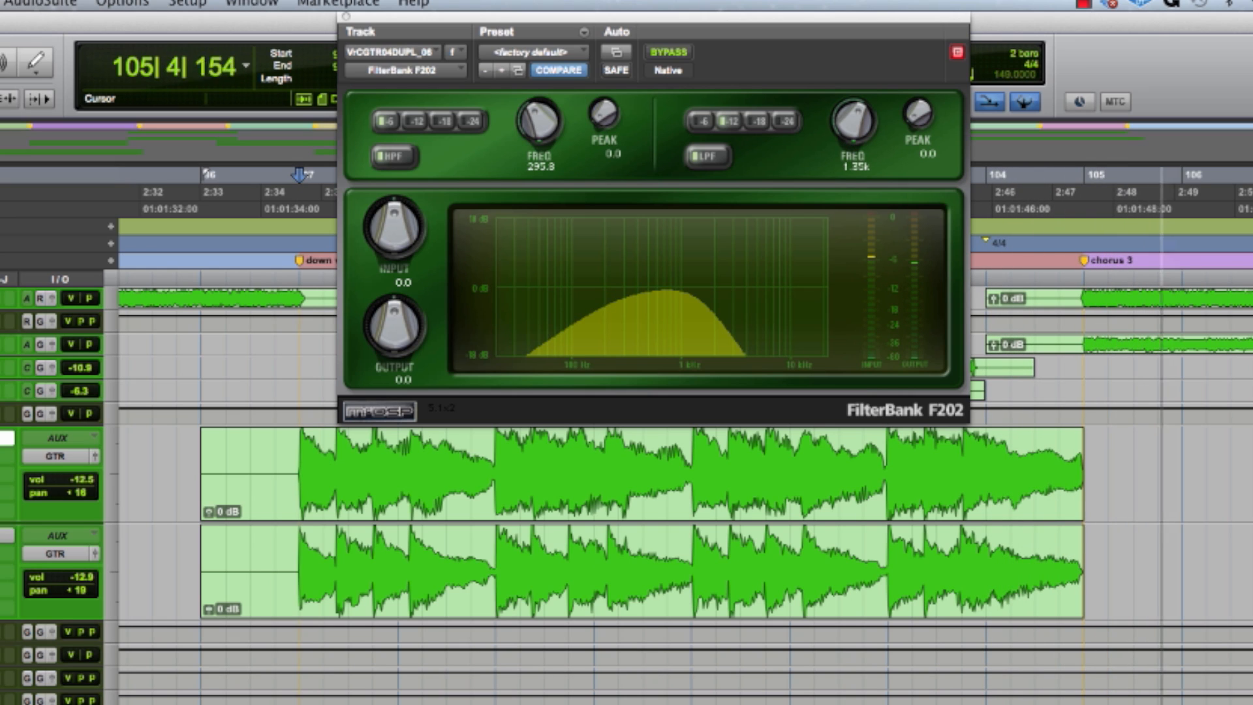
key(space)
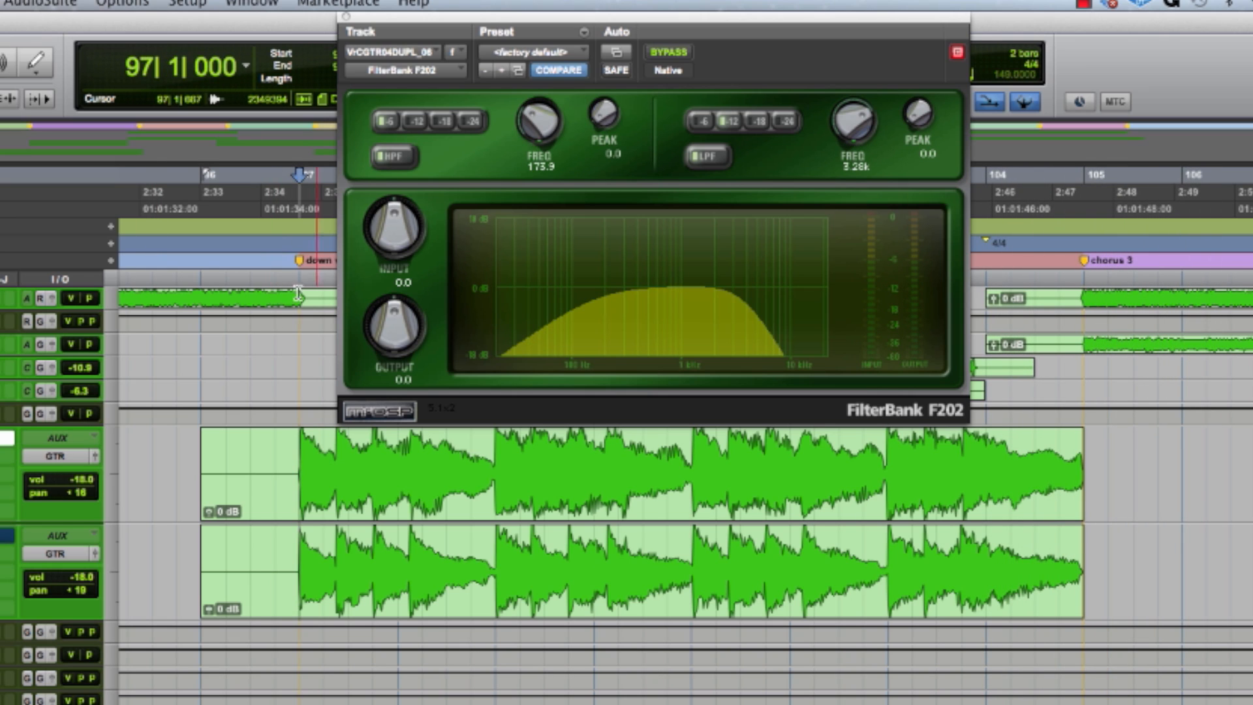
click(345, 16)
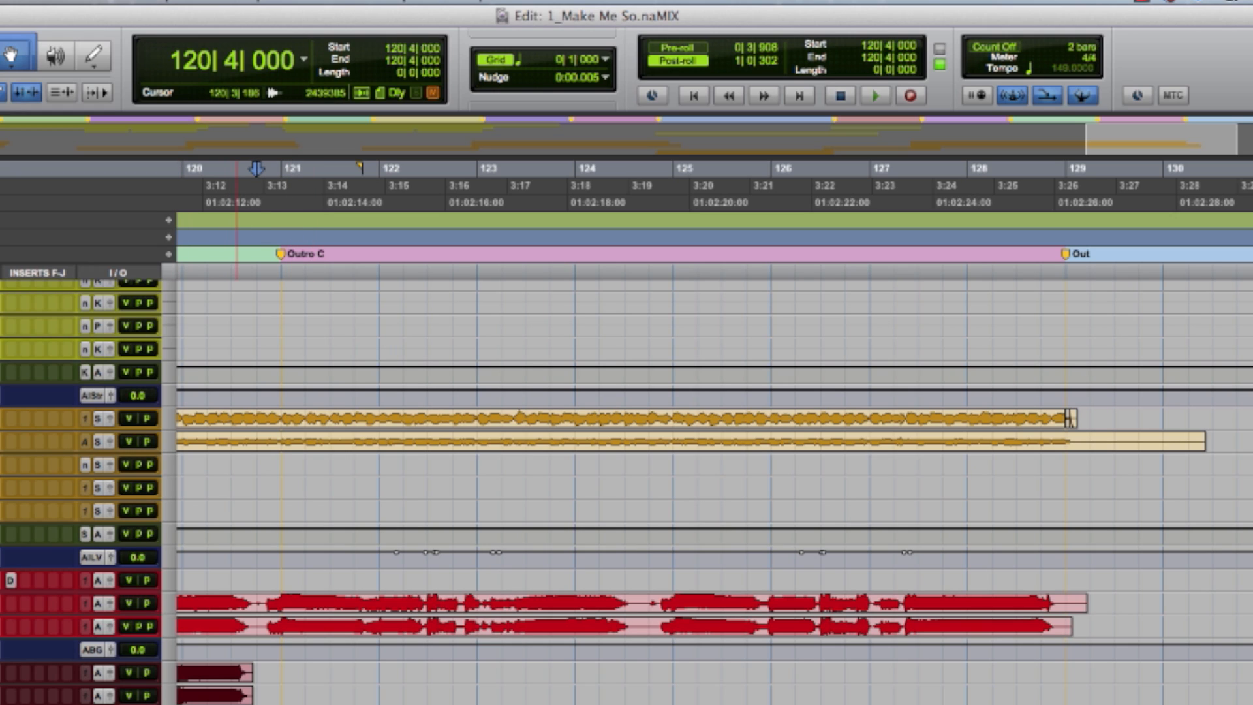
- Play the vocals leading into the Outro C section from 120|3|000
click(236, 185)
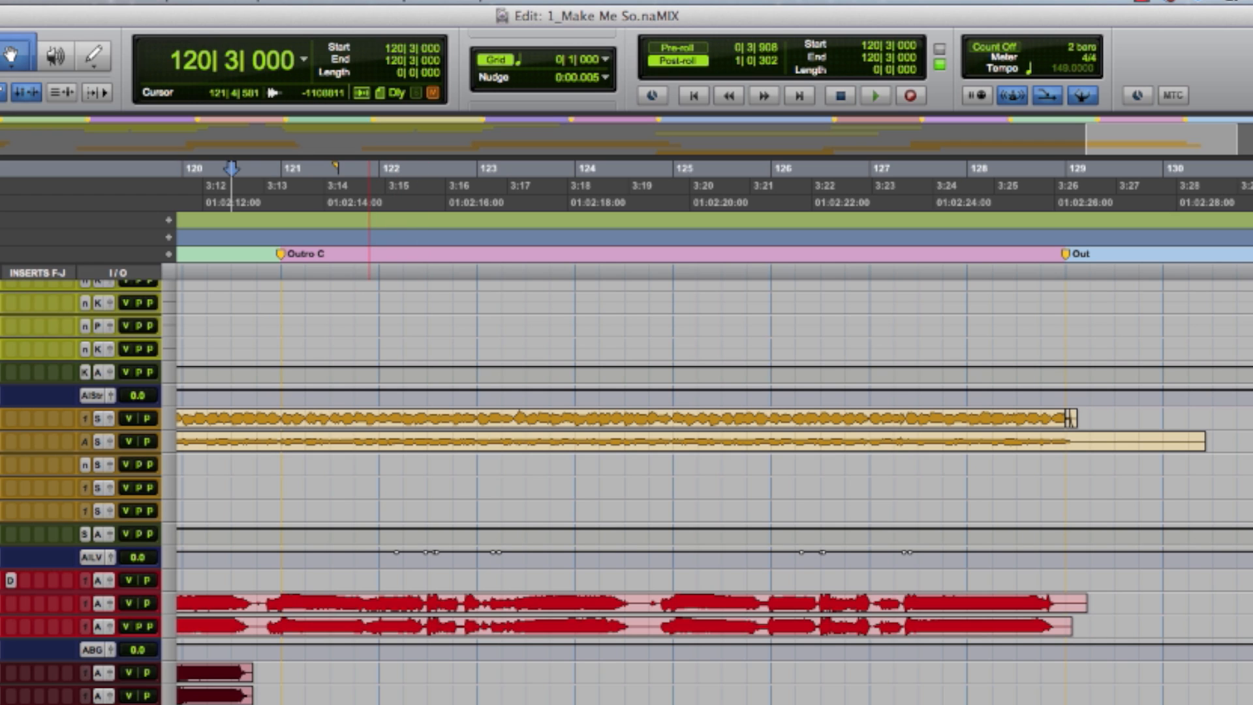
key(space)
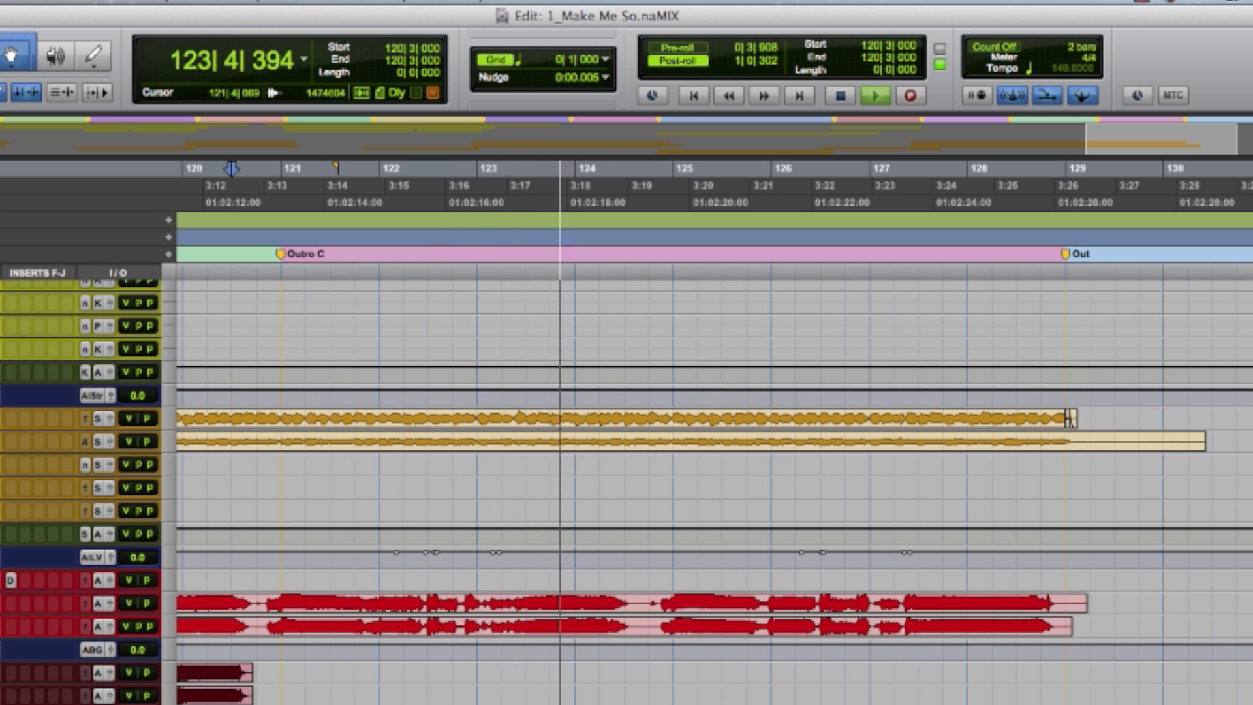
key(space)
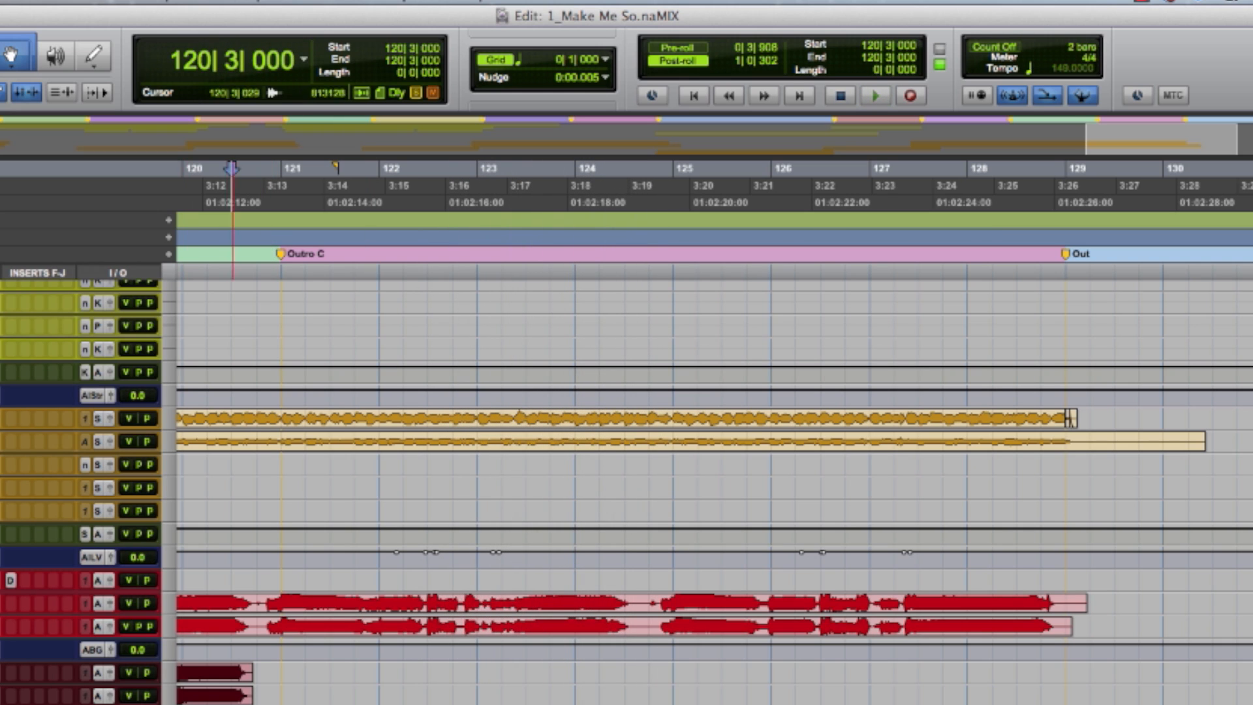
- Play the start of the Outro C section twice from bar 121
click(272, 185)
key(space)
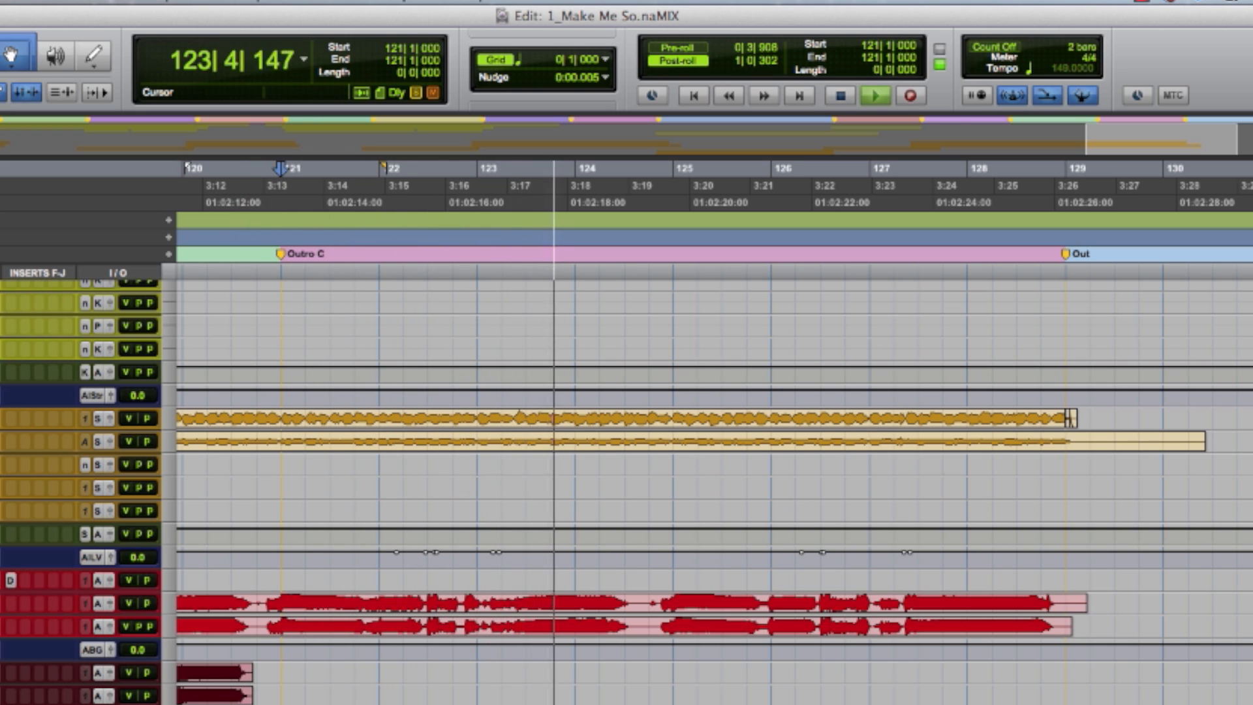
key(space)
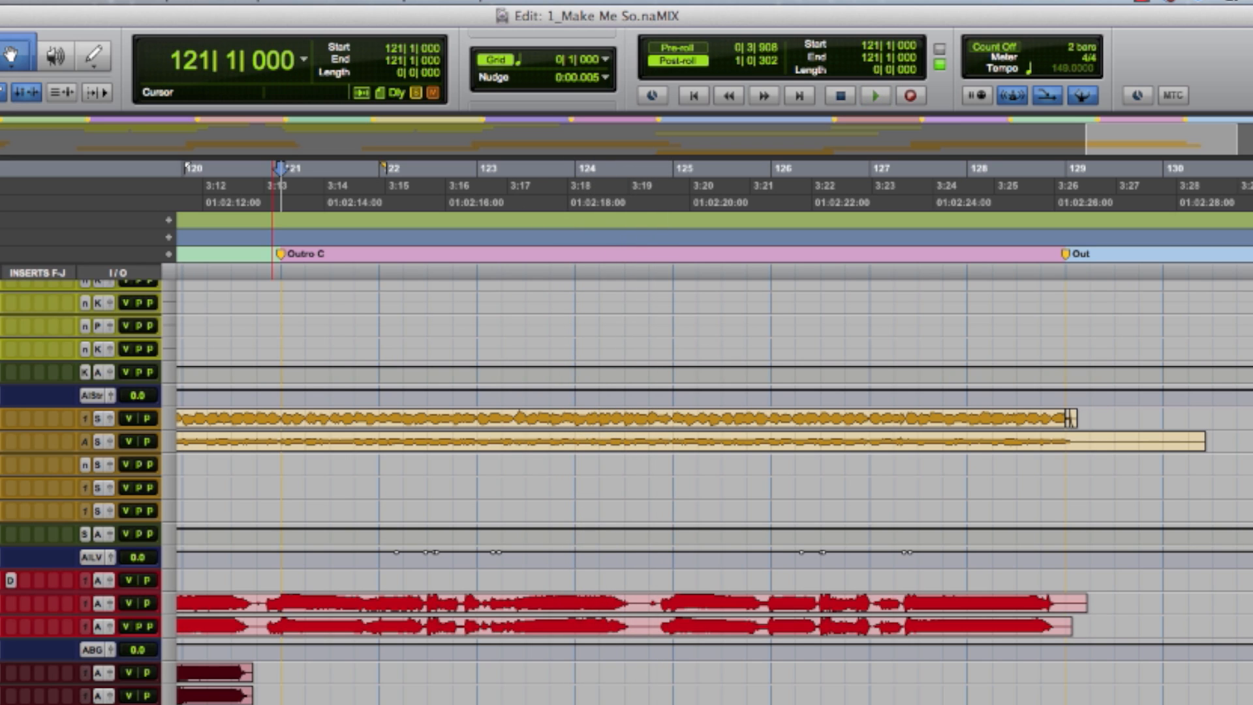
key(space)
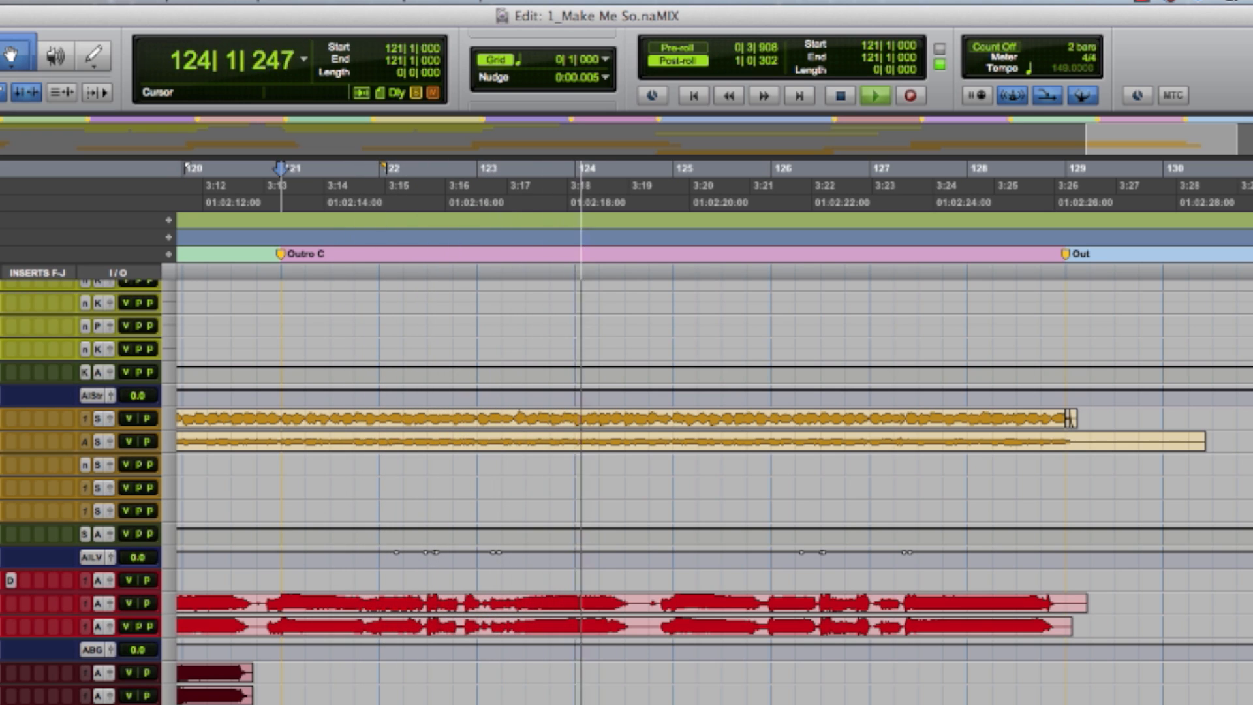
key(space)
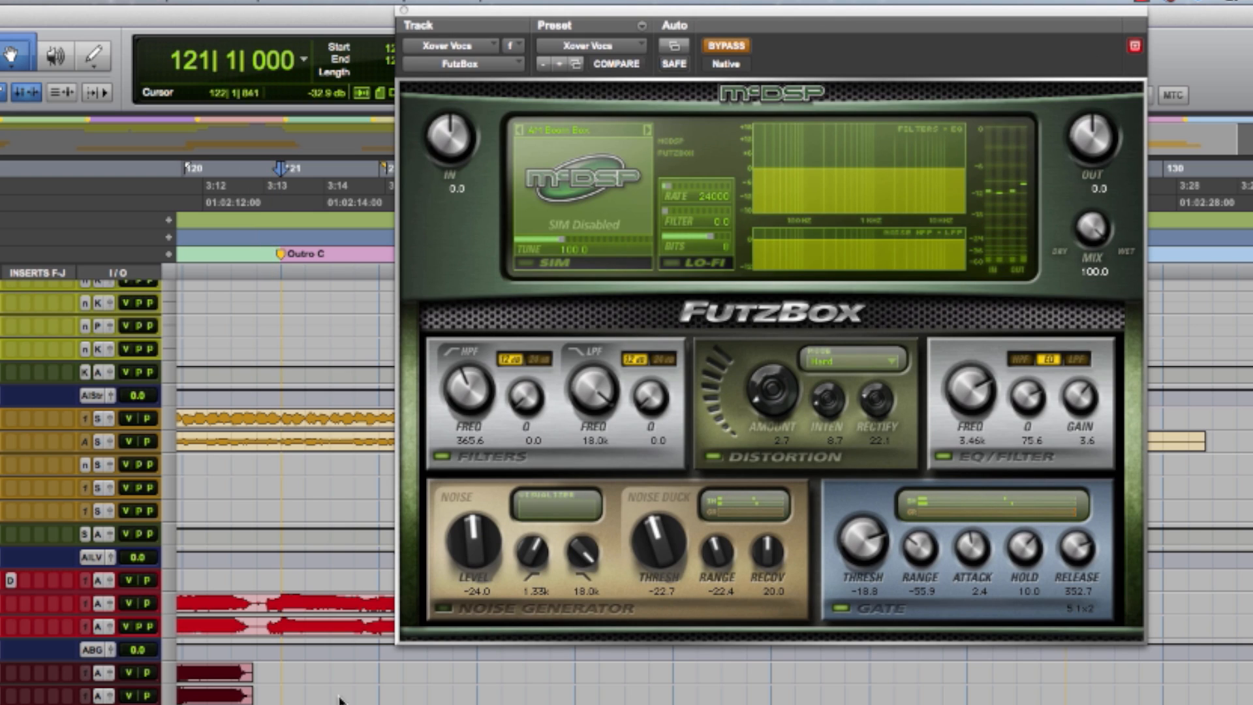
- Activate FutzBox on the Xover Vocs track and compare it active and bypassed during playback of Outro C
click(738, 47)
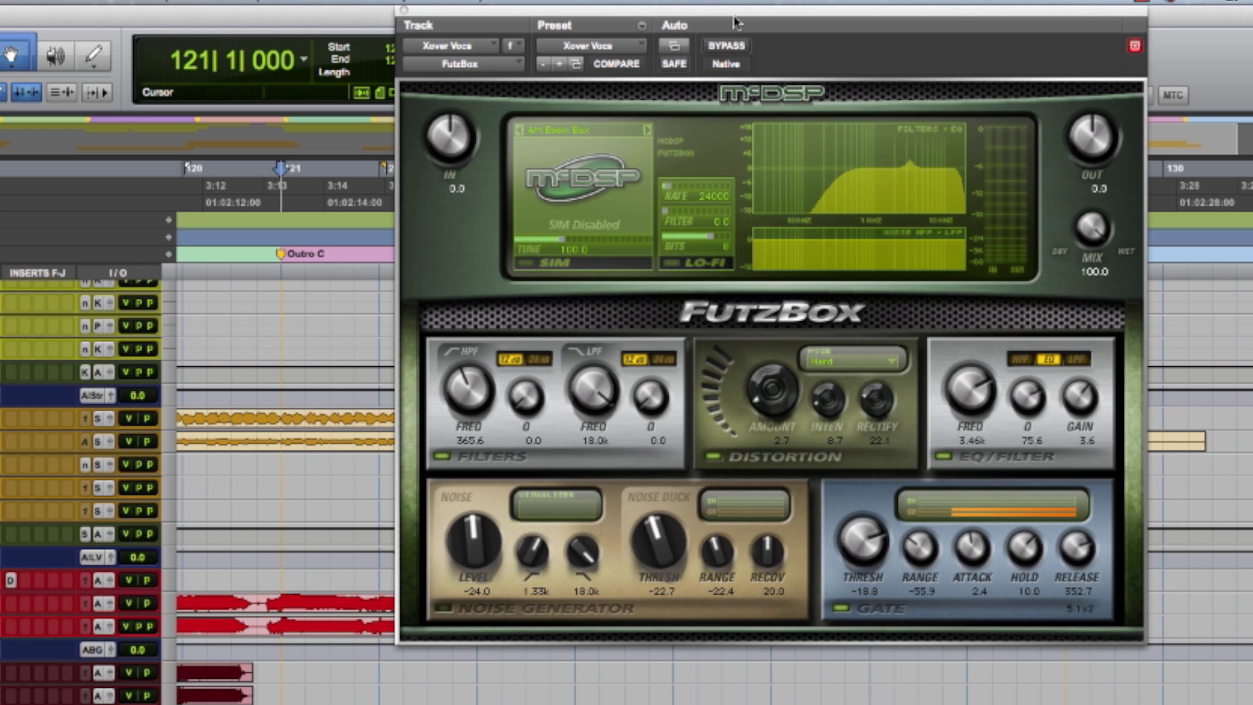
drag(735, 10, 587, 3)
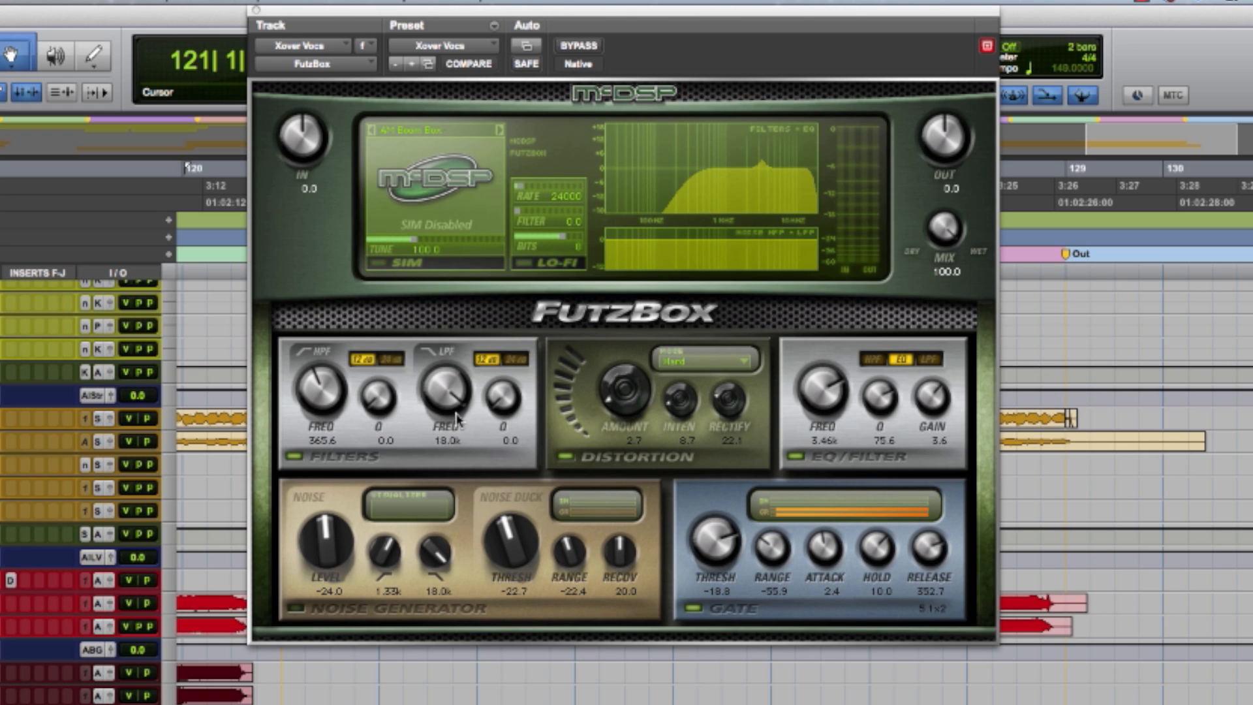
drag(454, 407, 457, 398)
key(space)
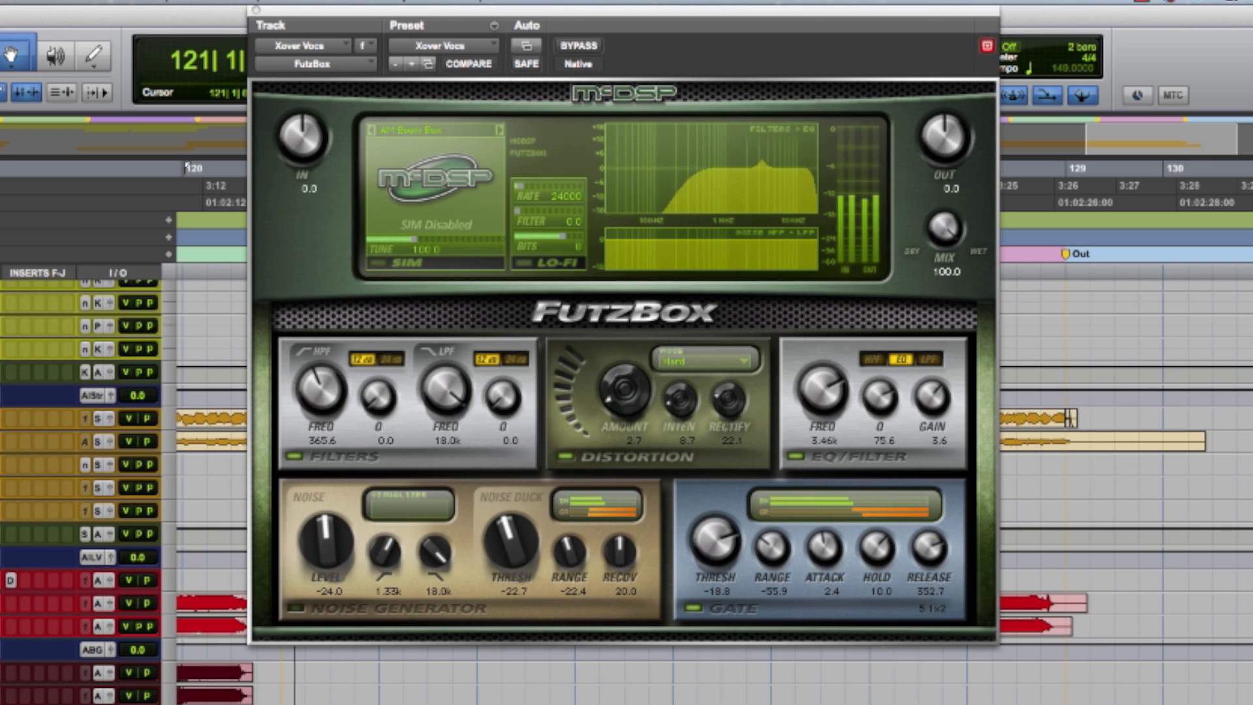
click(590, 47)
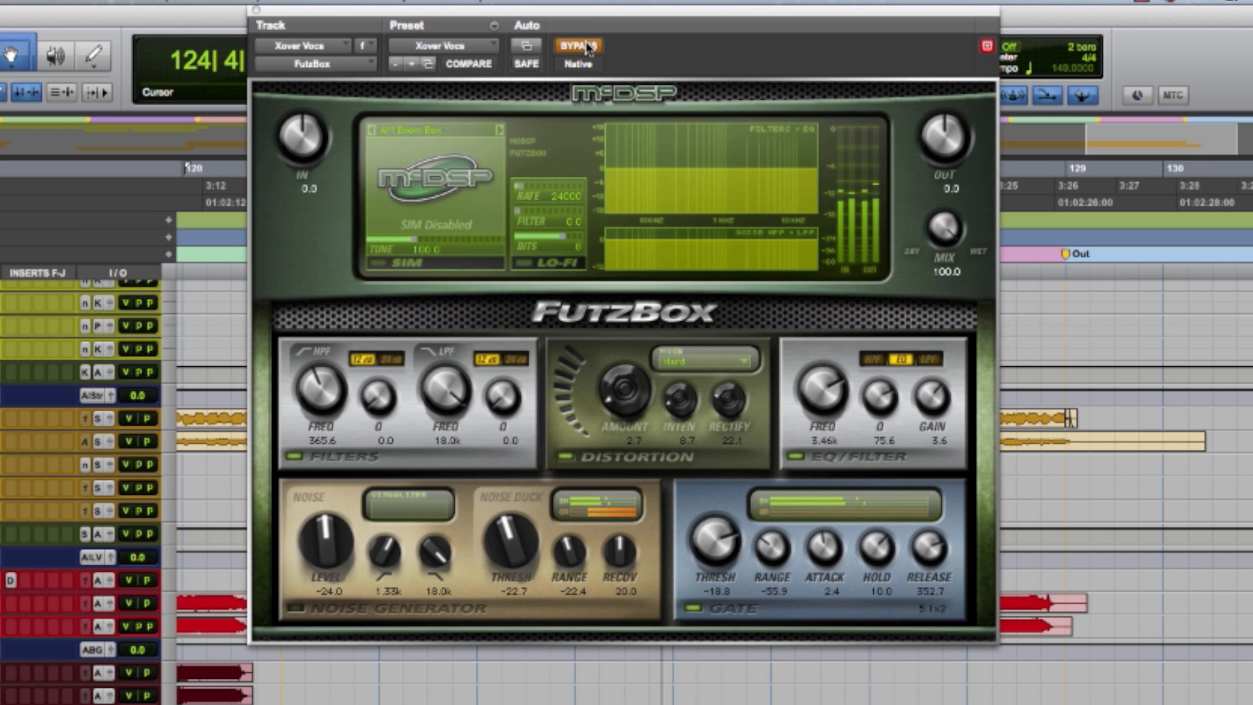
click(589, 46)
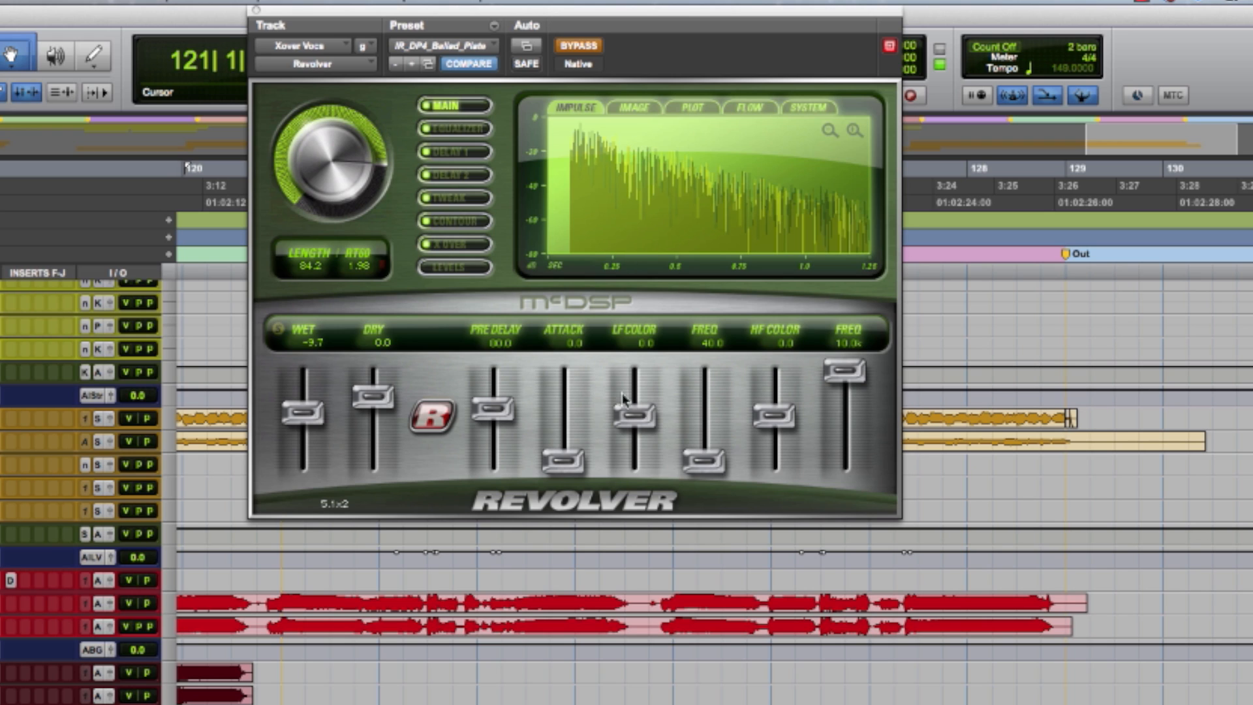
- Review Revolver's Equalizer, Delay 1, Delay 2, Tweak, Contour, X Over and Levels settings on the Xover Vocs track, ending at Main
click(449, 128)
click(449, 151)
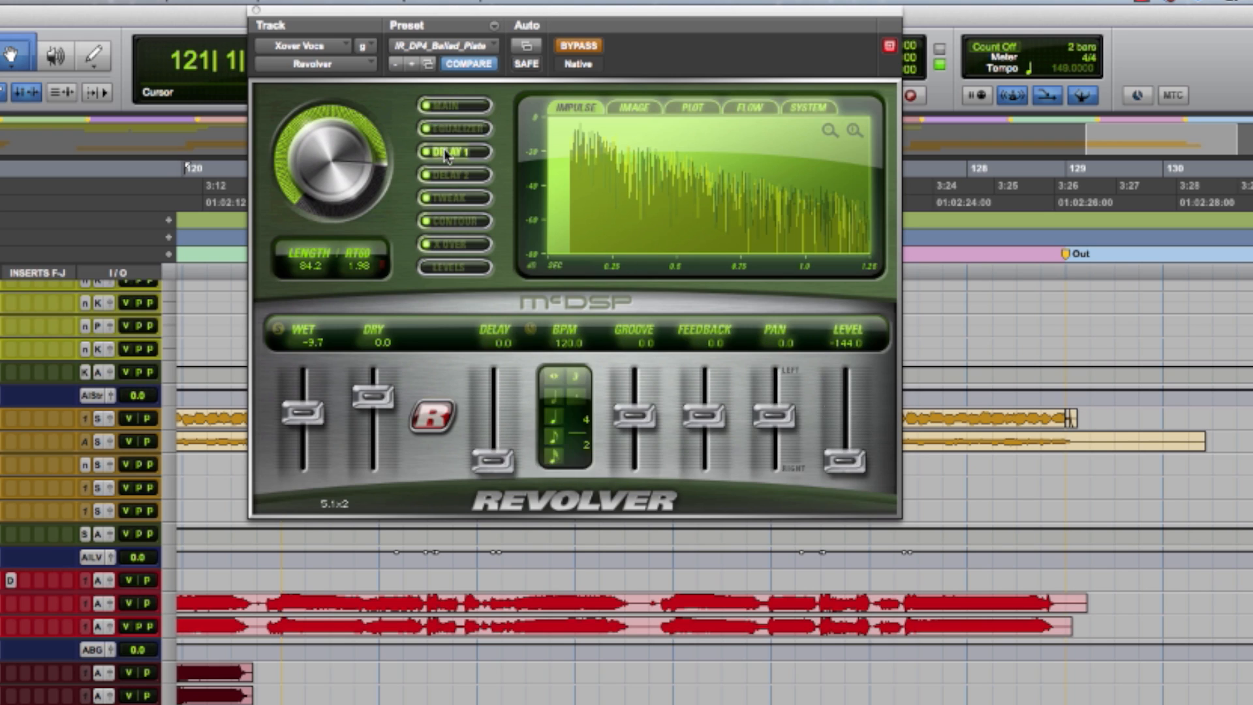
click(448, 175)
click(448, 198)
click(449, 220)
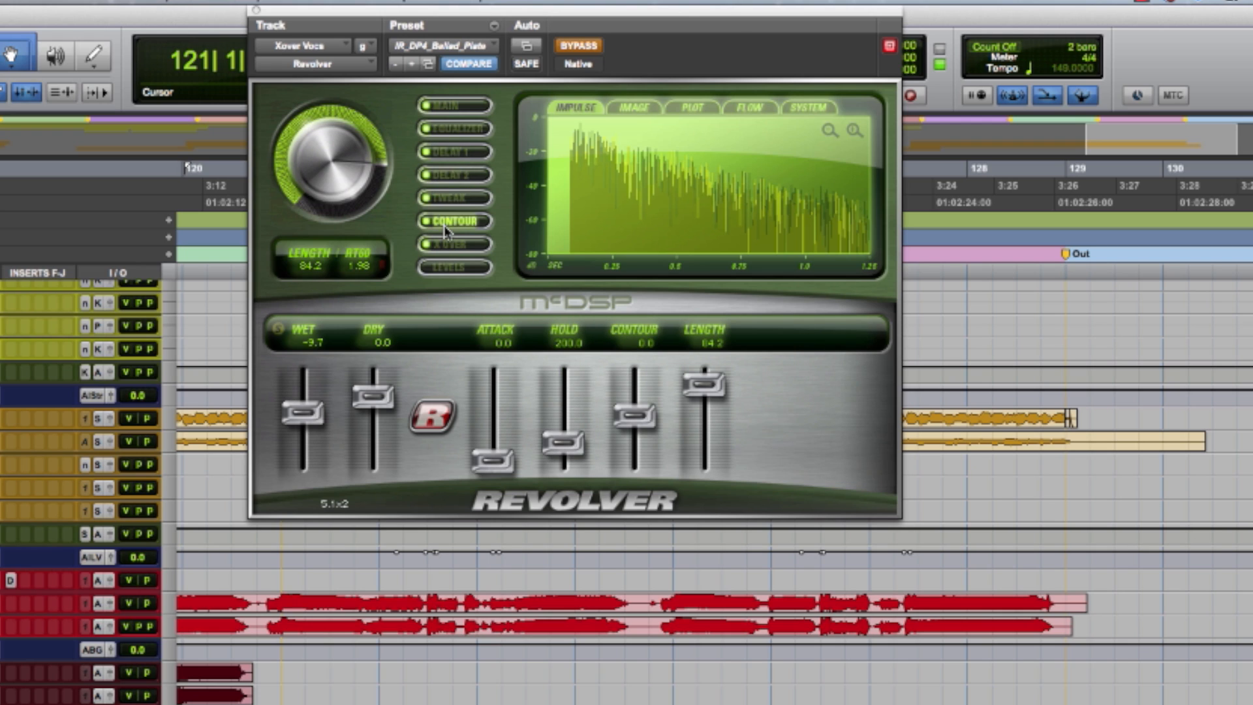
click(443, 245)
click(446, 270)
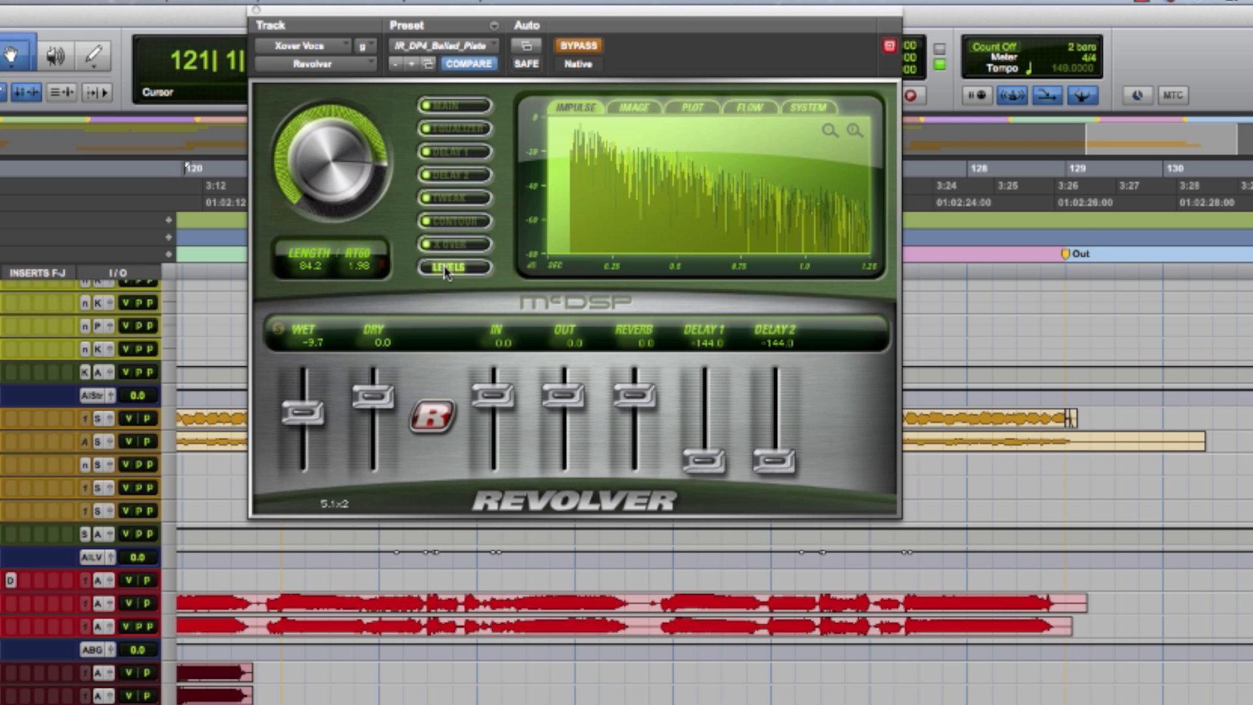
click(465, 106)
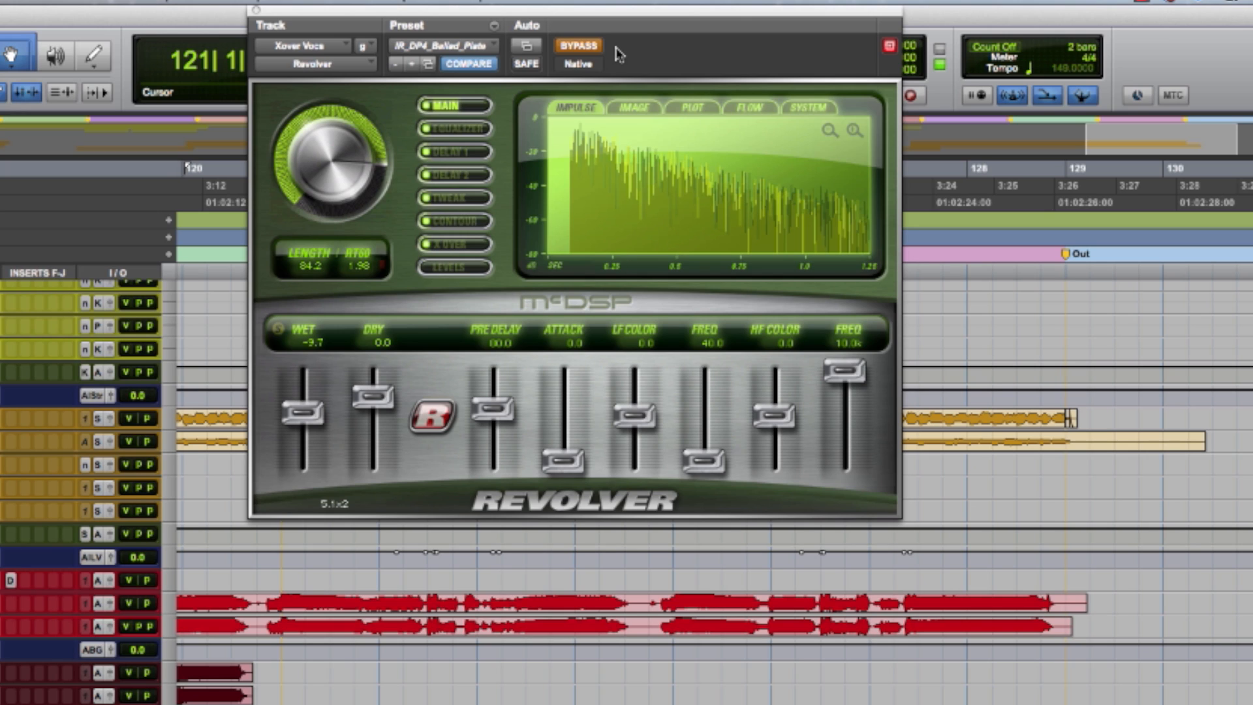
- Play Outro C with Revolver bypassed on the Xover Vocs track and activate the plug-in during playback
key(space)
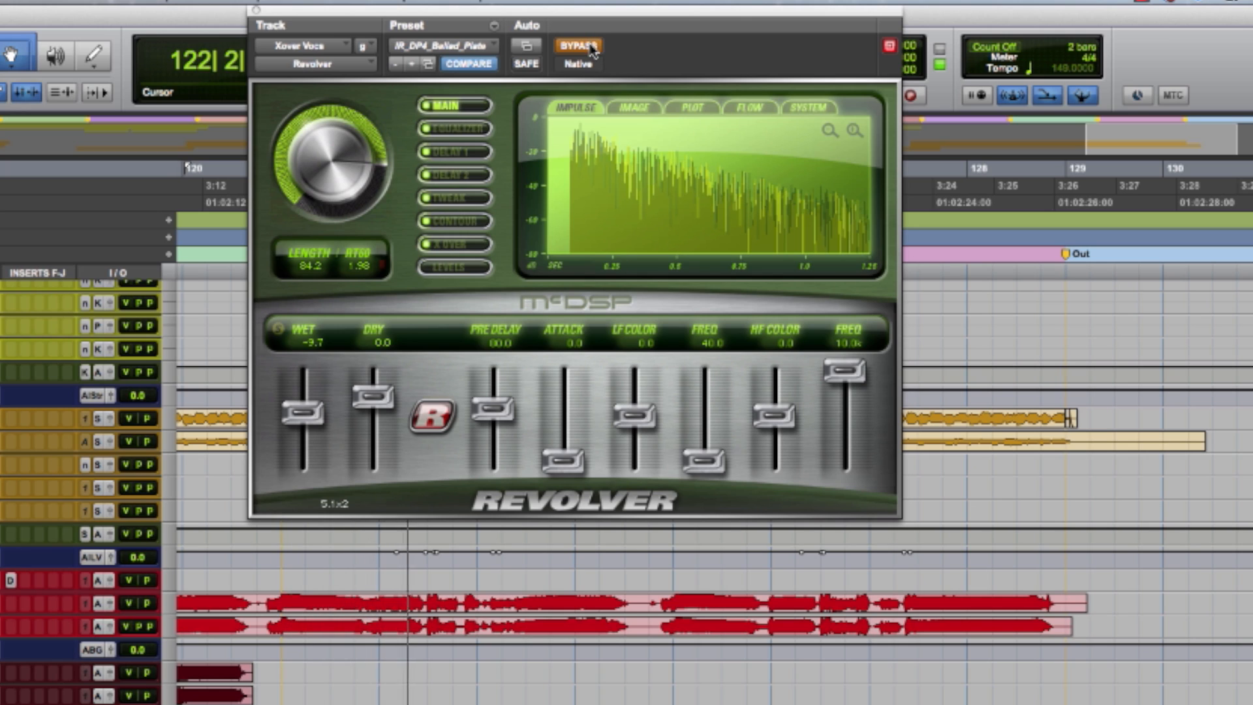
click(592, 47)
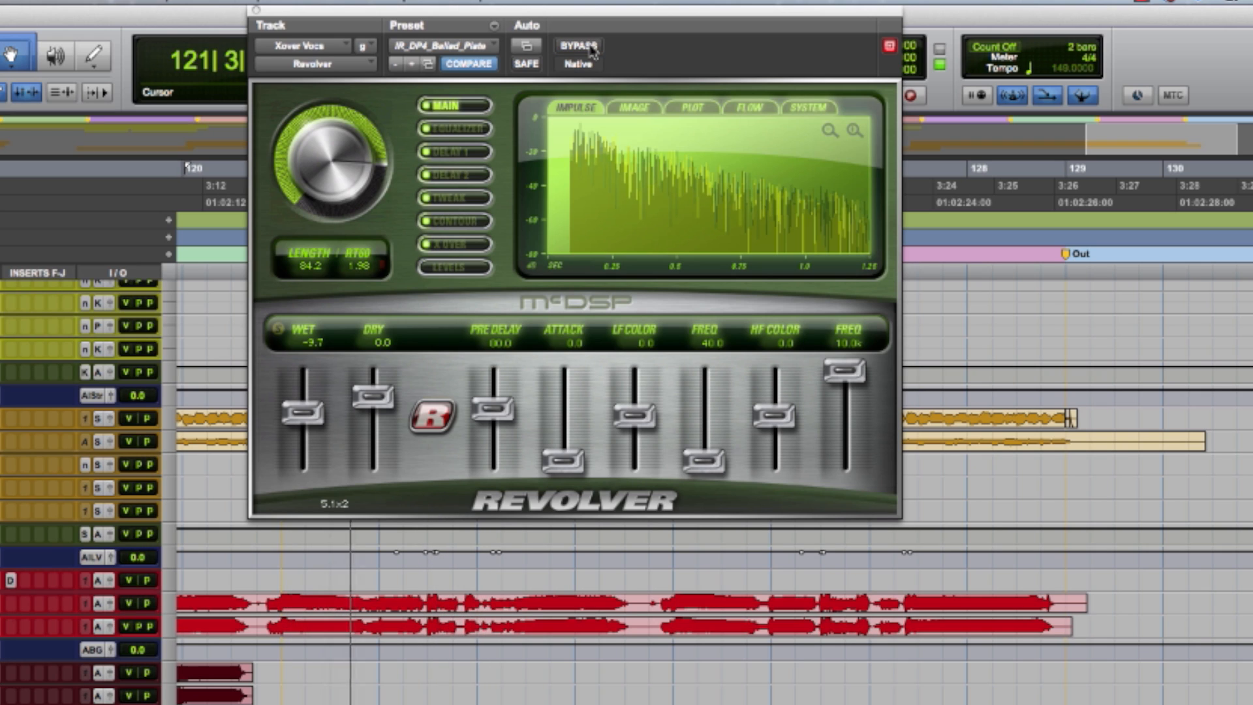